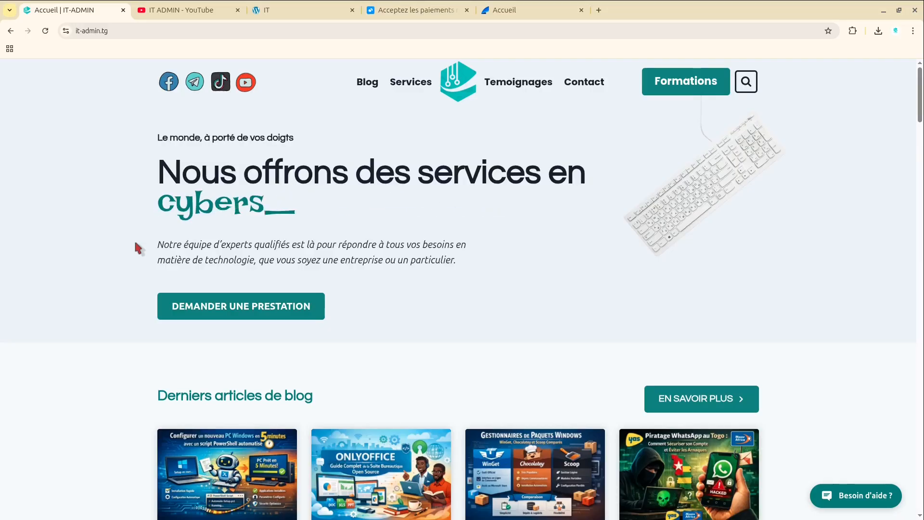
- Switch to the IT ADMIN YouTube tab showing its woocommerce search results
left_click(176, 7)
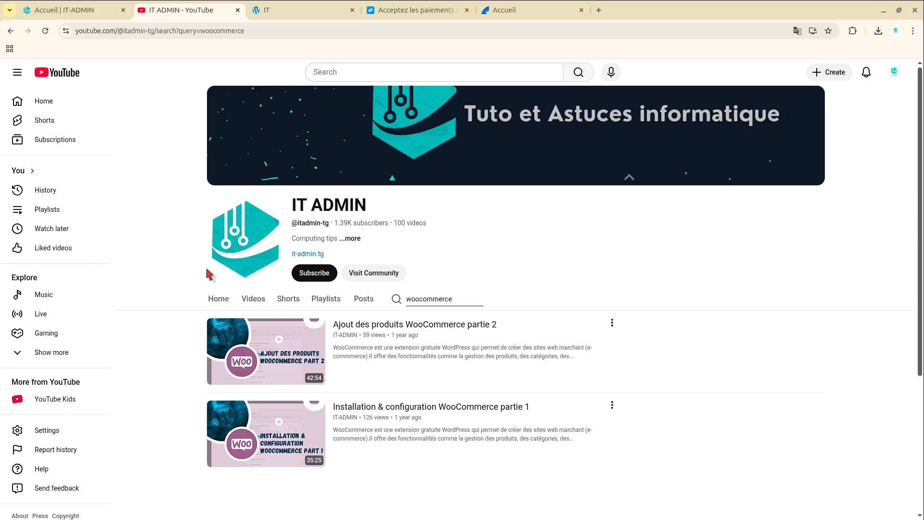
- Preview the WooCommerce tutorial videos, then switch to the bravo.it-admin.tg plant shop tab
mouse_move(236, 351)
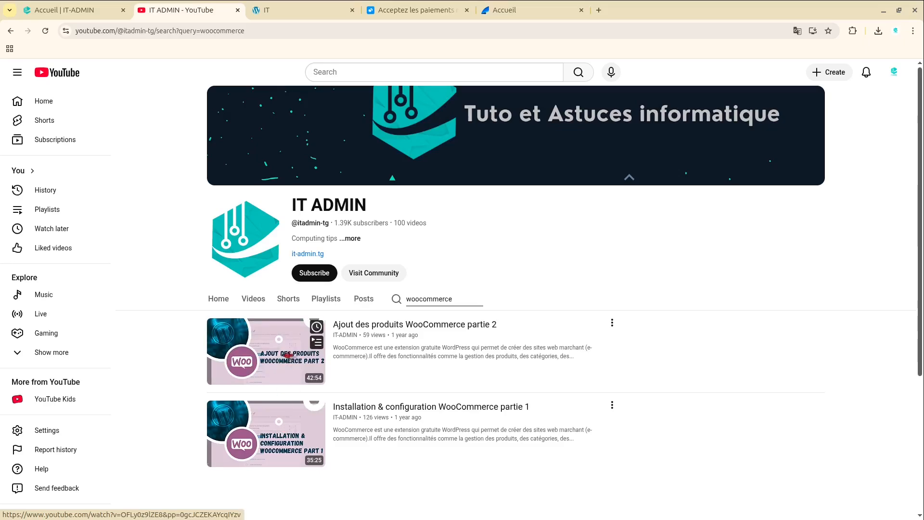
mouse_move(266, 433)
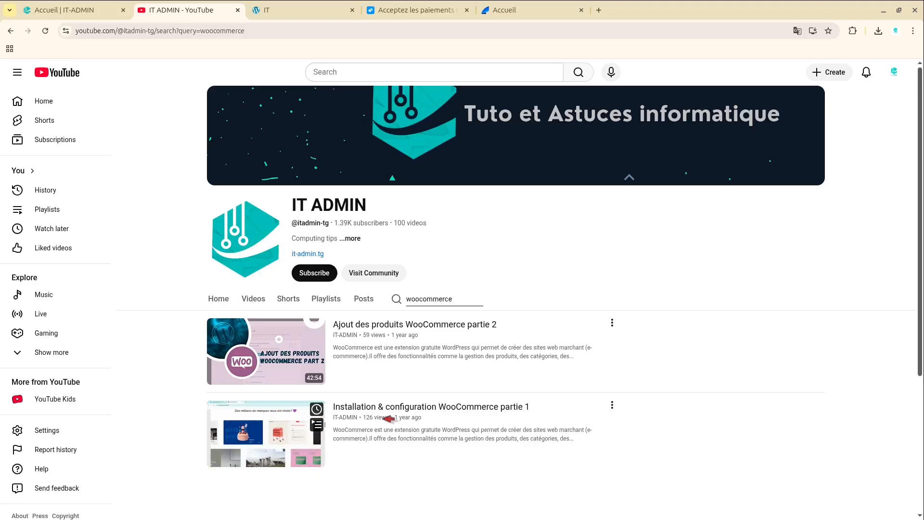
mouse_move(288, 366)
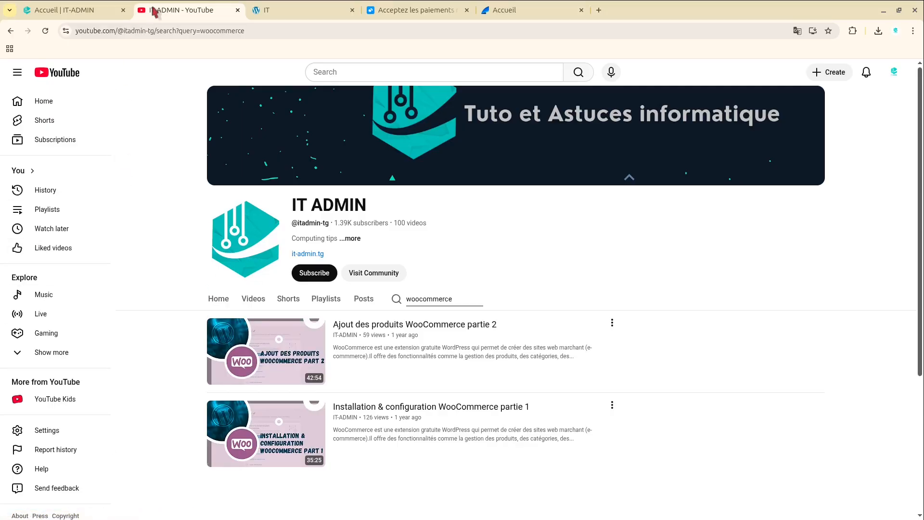
left_click(314, 6)
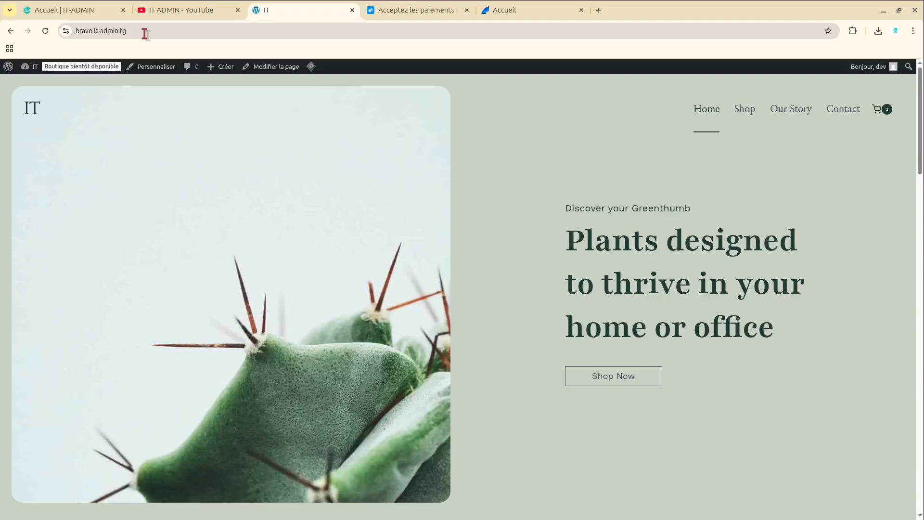
- Switch to the FedaPay 'Acceptez les paiements' homepage tab
left_click(410, 9)
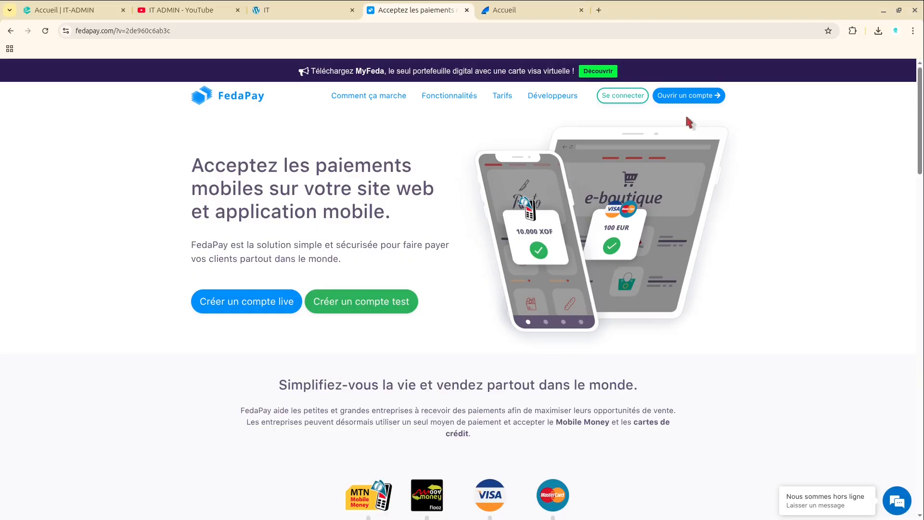
- Browse the FedaPay homepage, then bring up the live.fedapay.com dashboard home
scroll(625, 270, "down", 2)
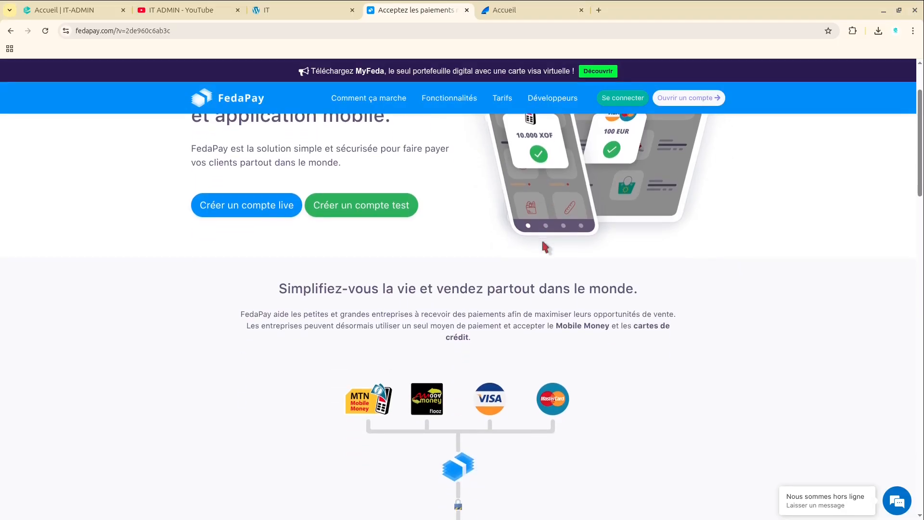
scroll(542, 244, "down", 1)
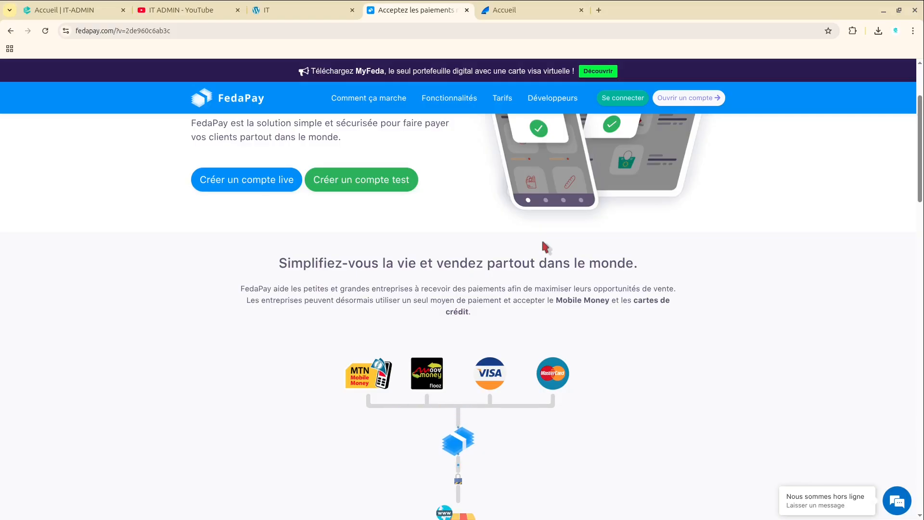
scroll(544, 245, "down", 2)
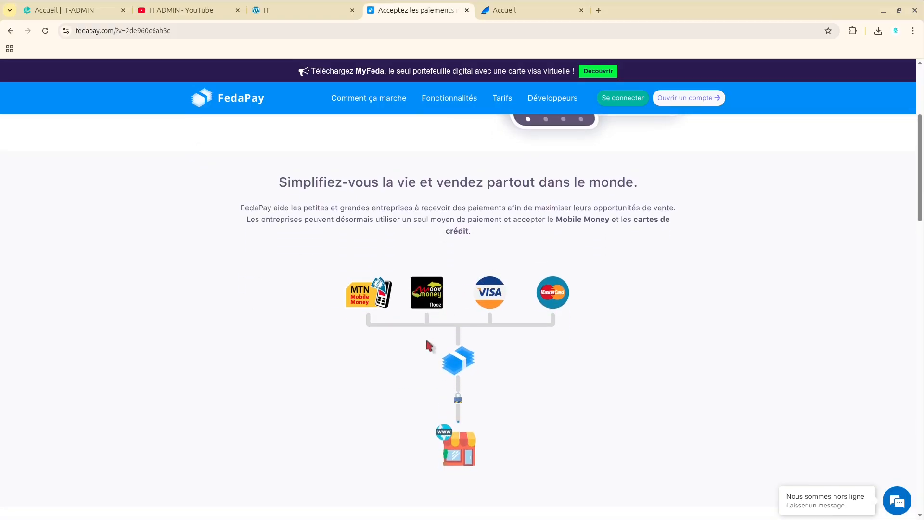
scroll(453, 309, "up", 2)
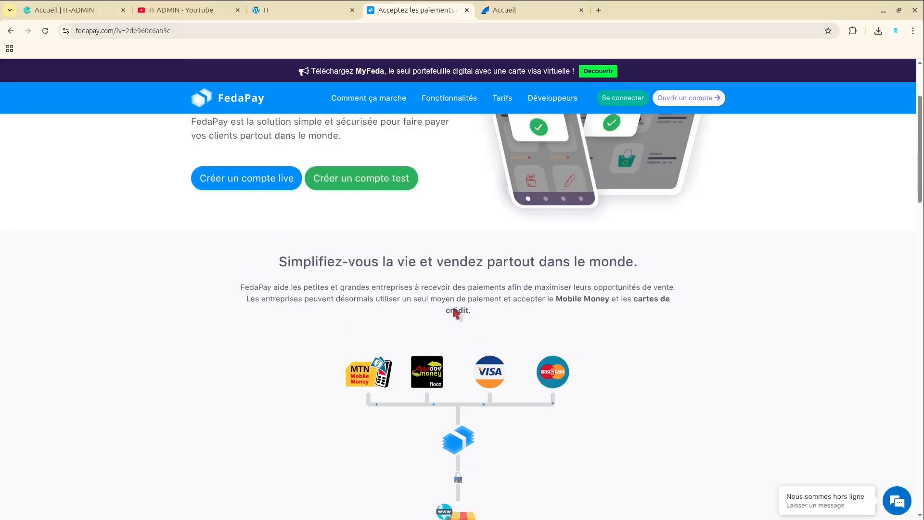
scroll(453, 309, "down", 1)
scroll(453, 308, "down", 1)
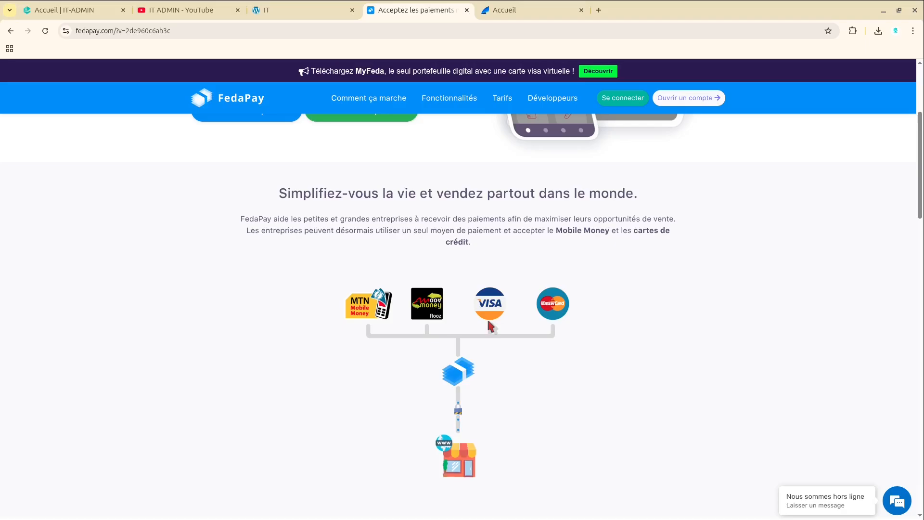
scroll(487, 383, "down", 4)
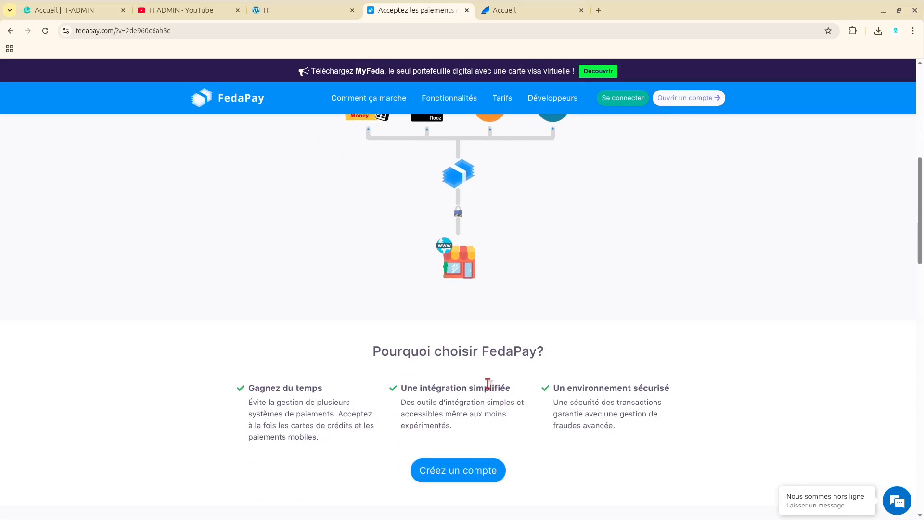
scroll(487, 384, "up", 8)
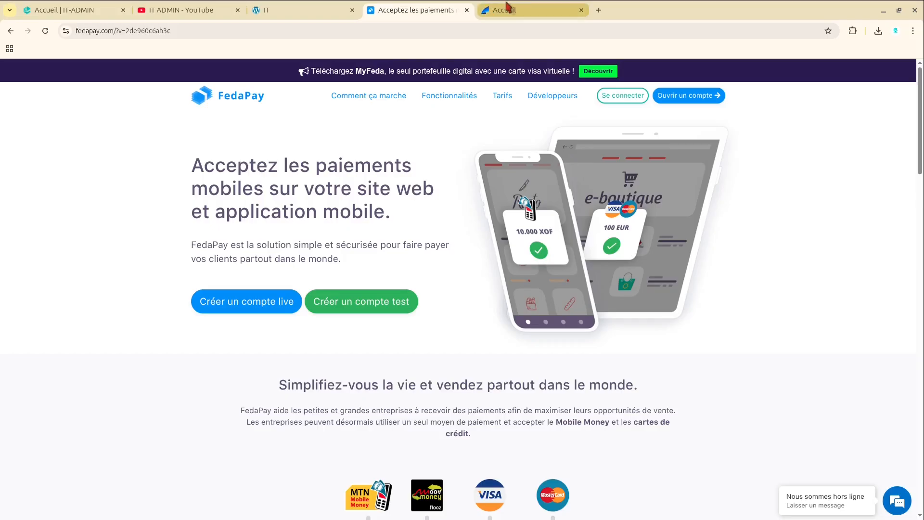
left_click(510, 8)
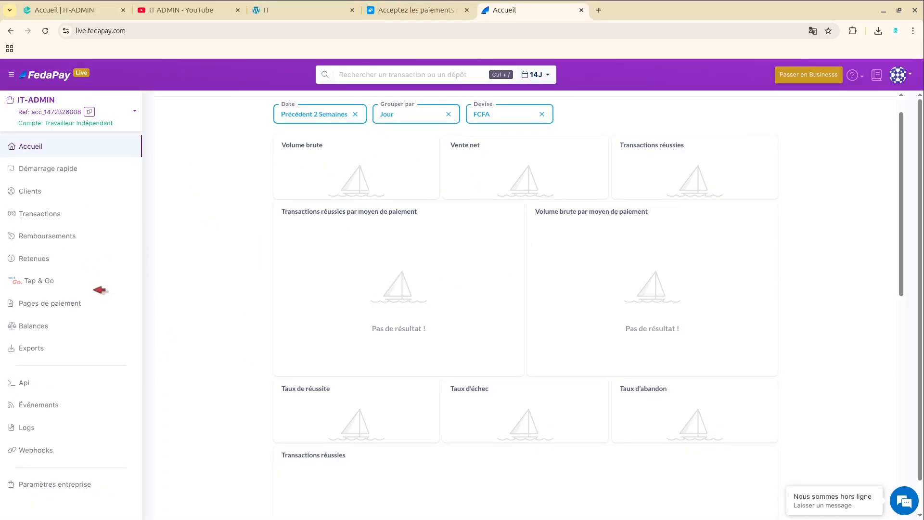
- Reload the FedaPay dashboard and return to the IT plant shop homepage
left_click(43, 32)
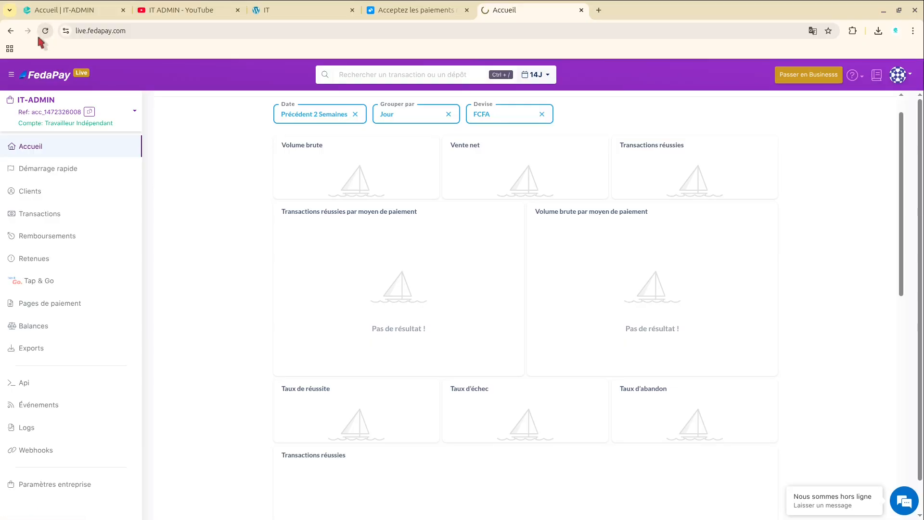
left_click(303, 9)
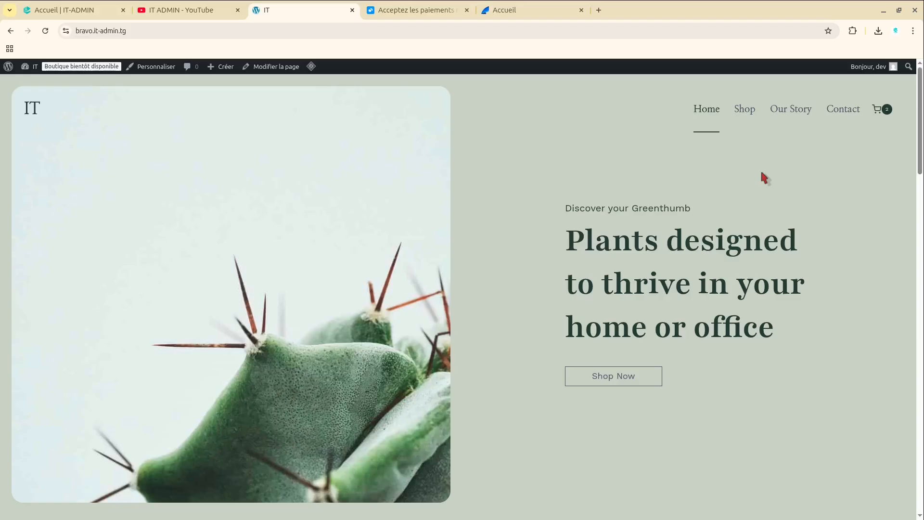
- On the shop page listing the plants, remove Button Fern2 from the cart
left_click(753, 118)
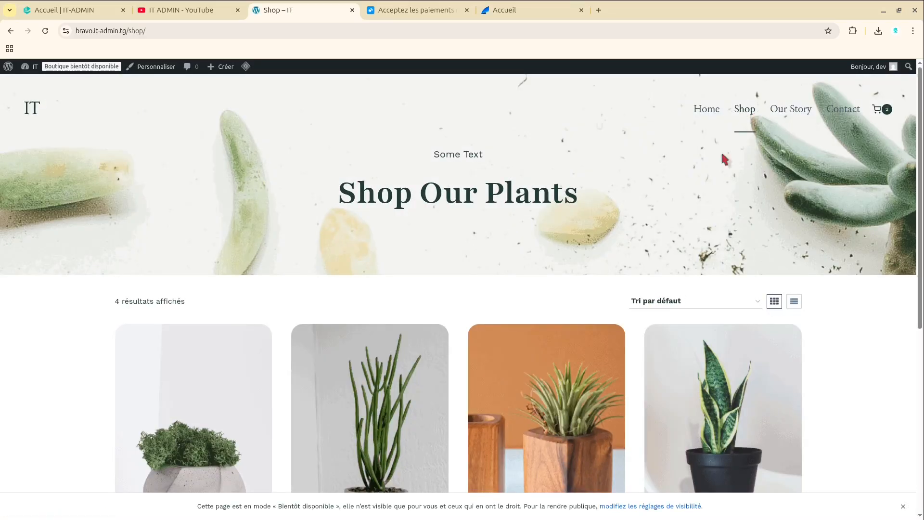
scroll(614, 175, "down", 3)
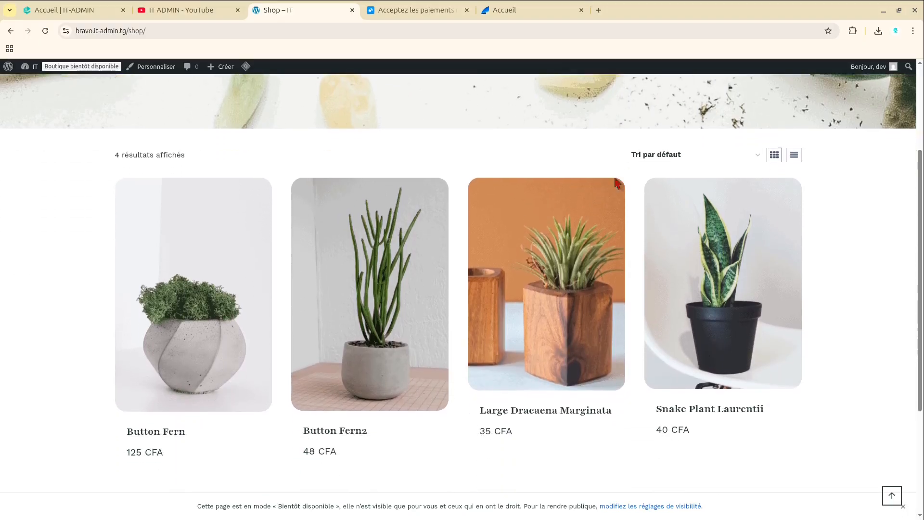
scroll(547, 241, "up", 3)
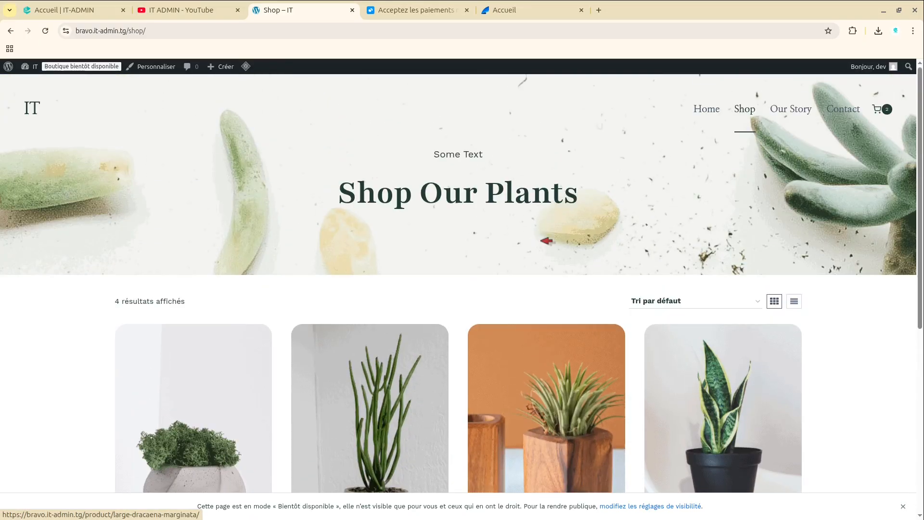
scroll(422, 285, "down", 3)
scroll(422, 288, "up", 2)
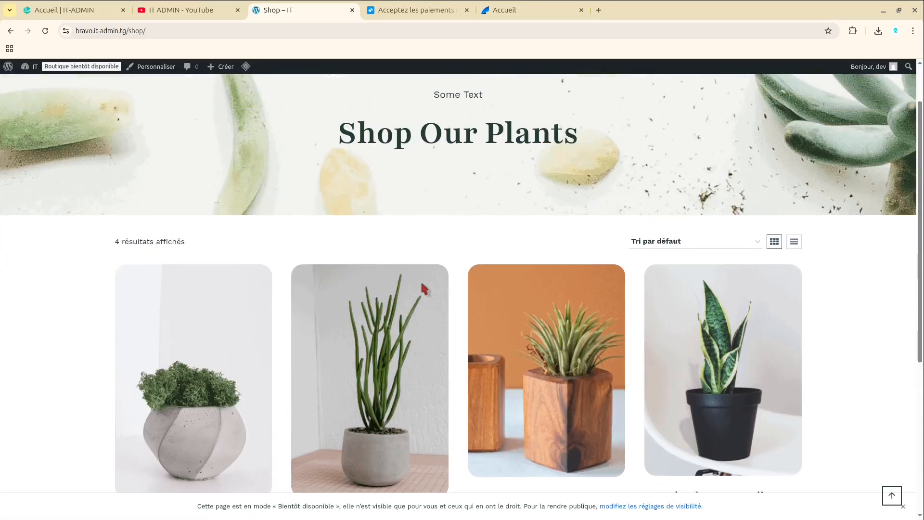
scroll(702, 203, "up", 1)
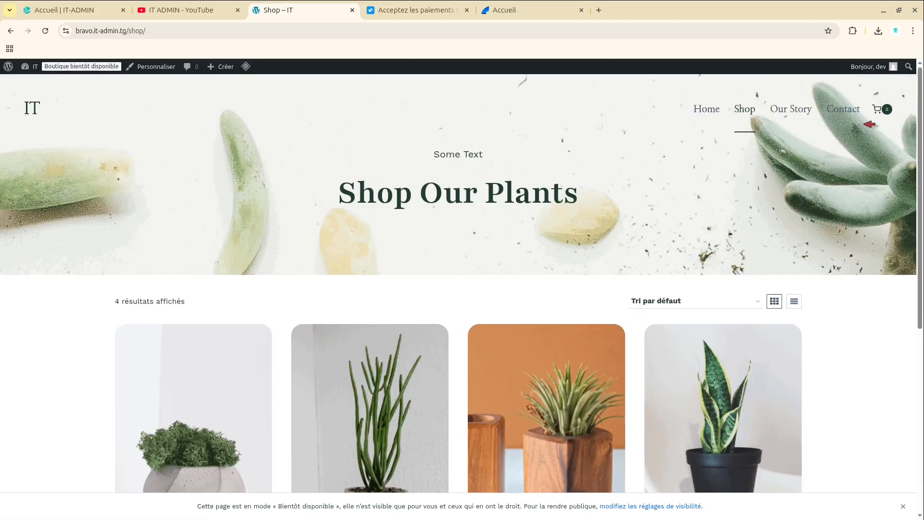
mouse_move(877, 112)
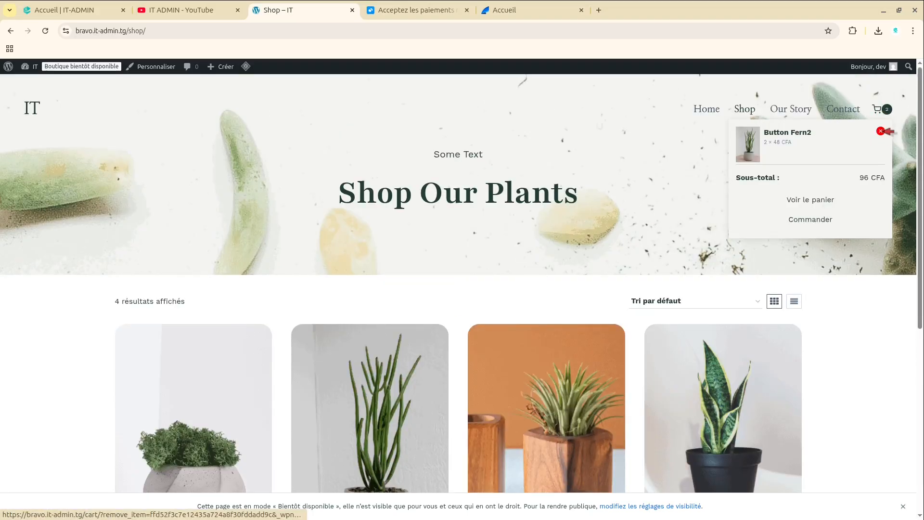
left_click(881, 131)
- Add one Button Fern to the cart and proceed from the cart to checkout
scroll(503, 233, "down", 5)
scroll(503, 237, "up", 1)
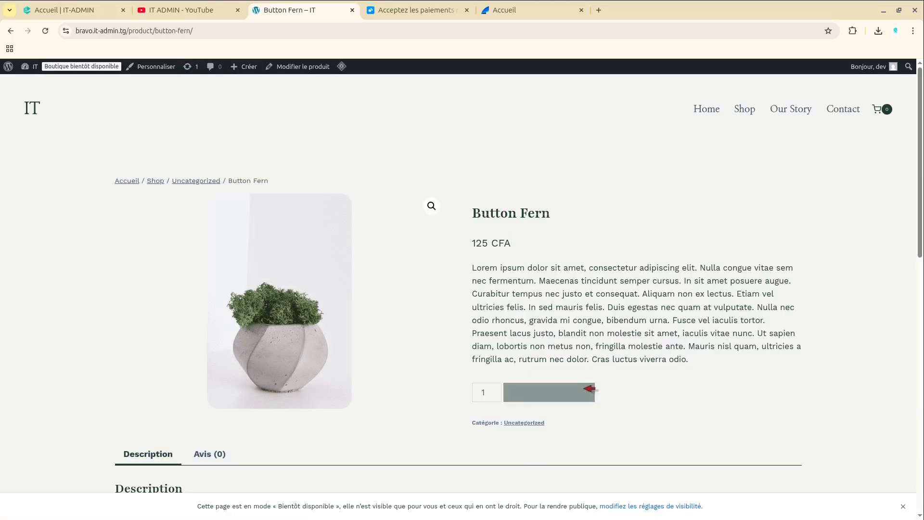
left_click(578, 393)
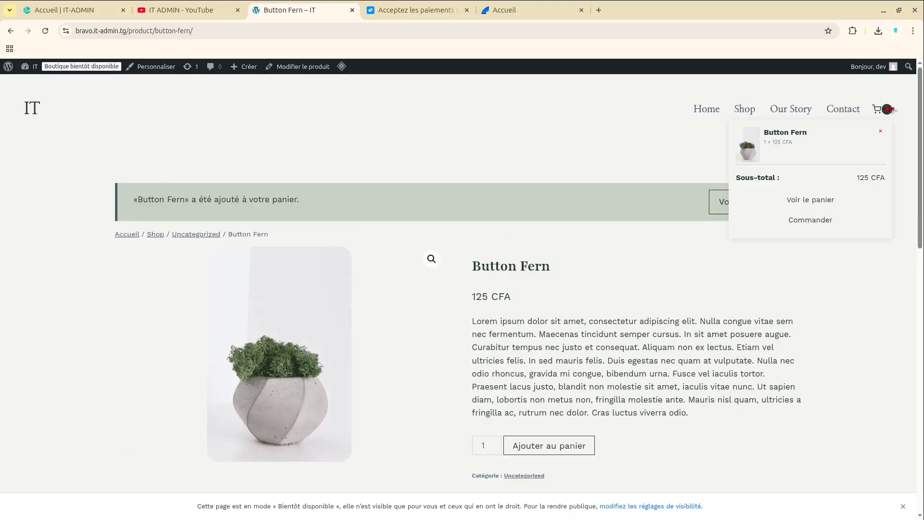
left_click(752, 206)
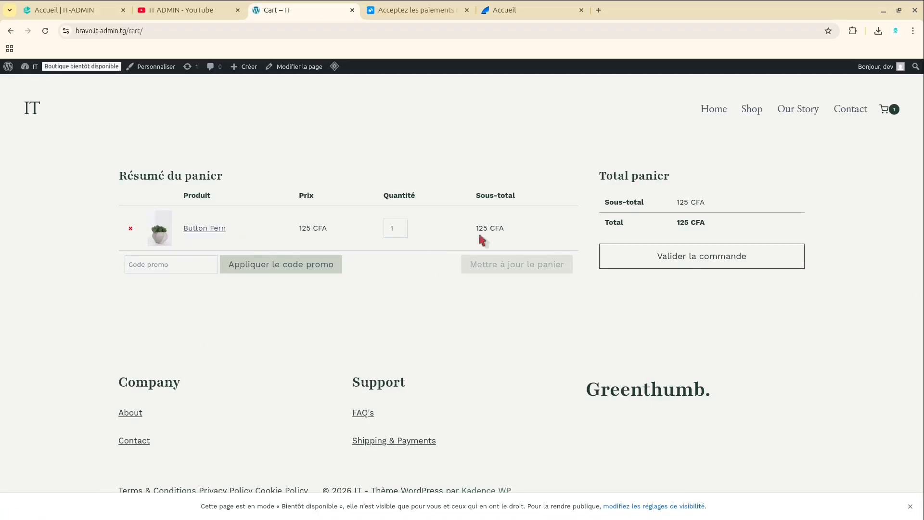
left_click(646, 252)
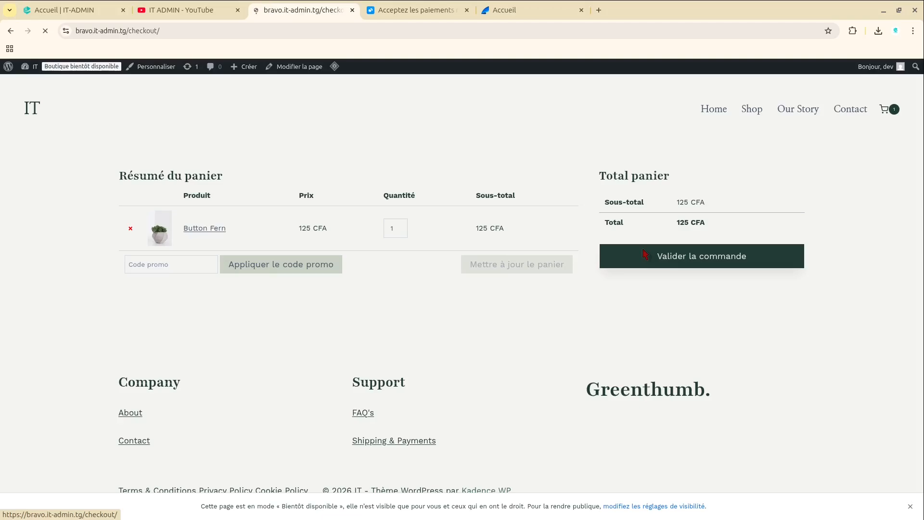
scroll(392, 300, "down", 5)
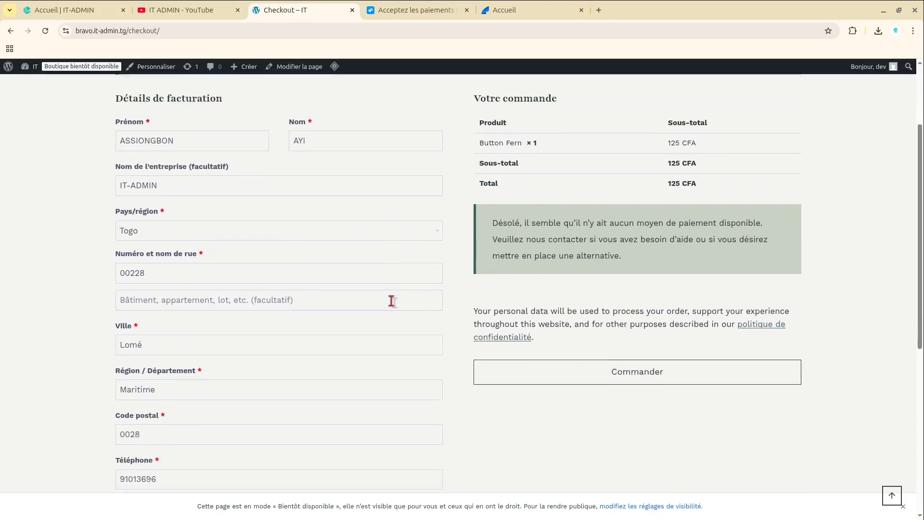
- Place the order and select the resulting 'Moyen de paiement non valide.' error text
scroll(392, 301, "up", 1)
left_click(625, 282)
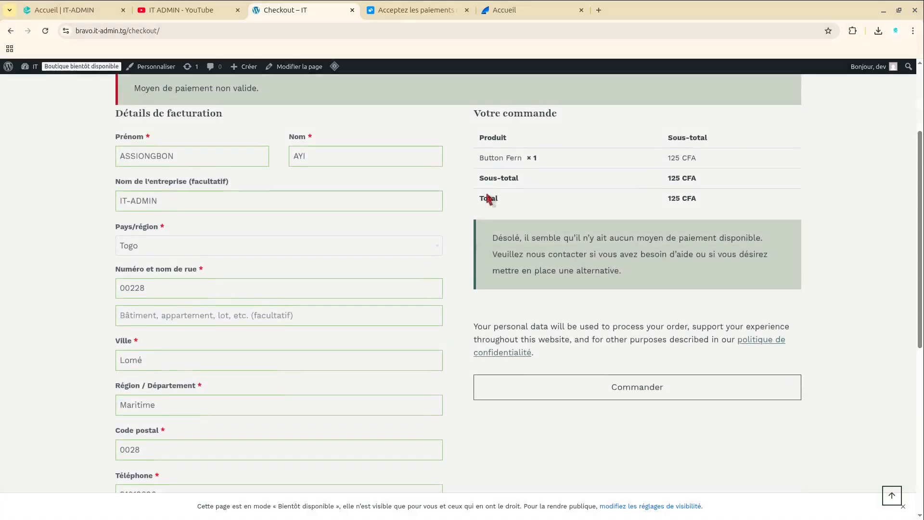
left_click_drag(134, 124, 306, 134)
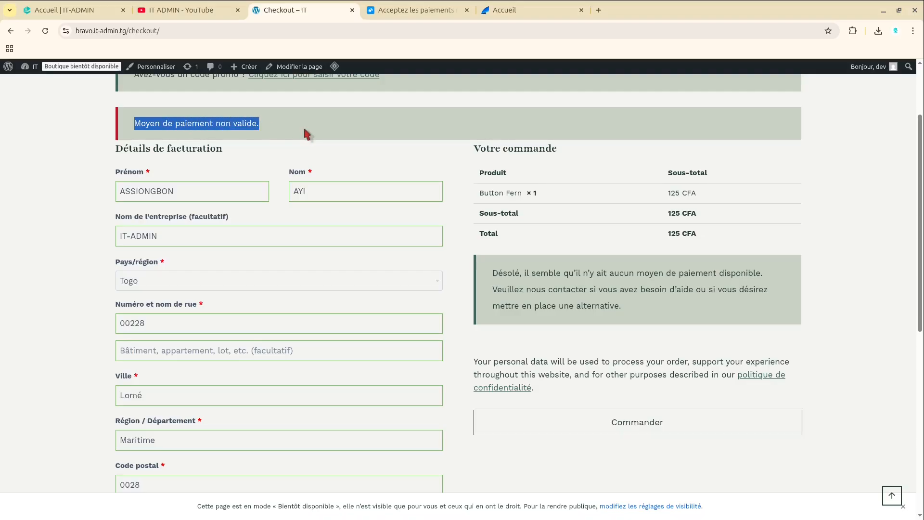
scroll(306, 135, "up", 3)
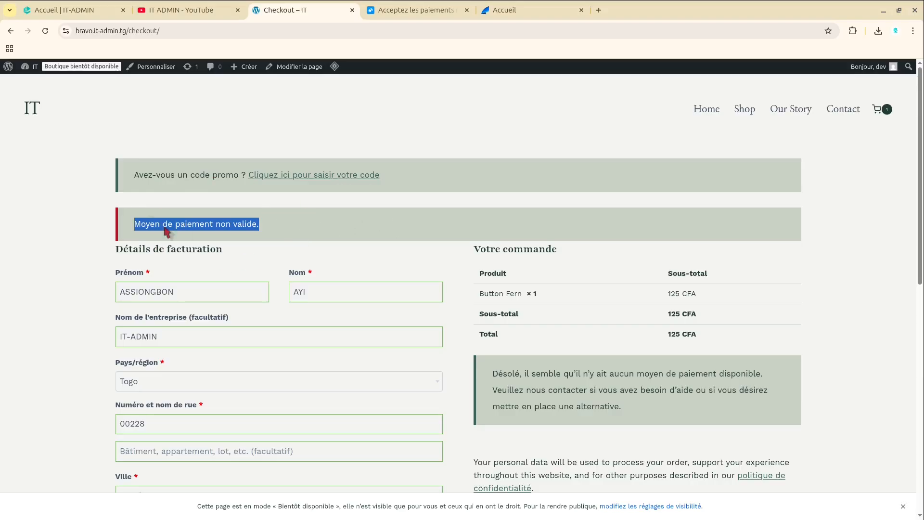
- From the WordPress dashboard, go to Extensions > Ajouter une extension
mouse_move(33, 67)
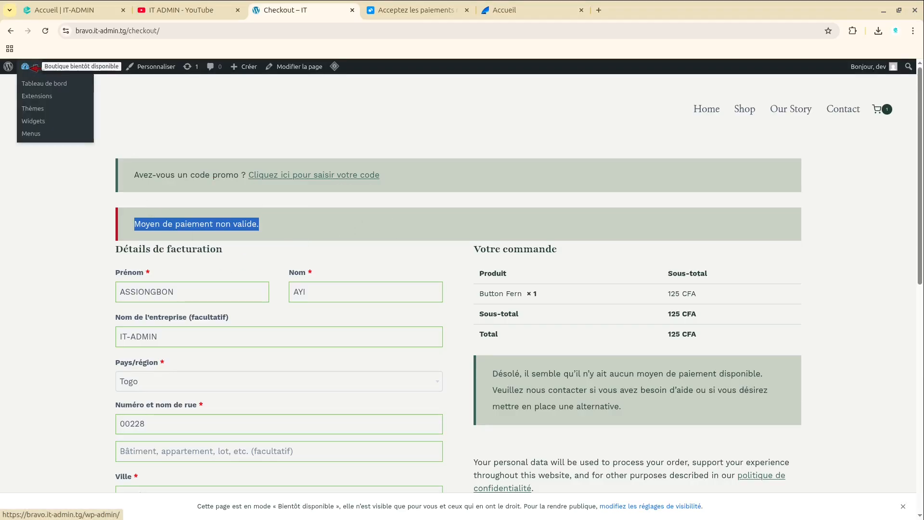
left_click(38, 84)
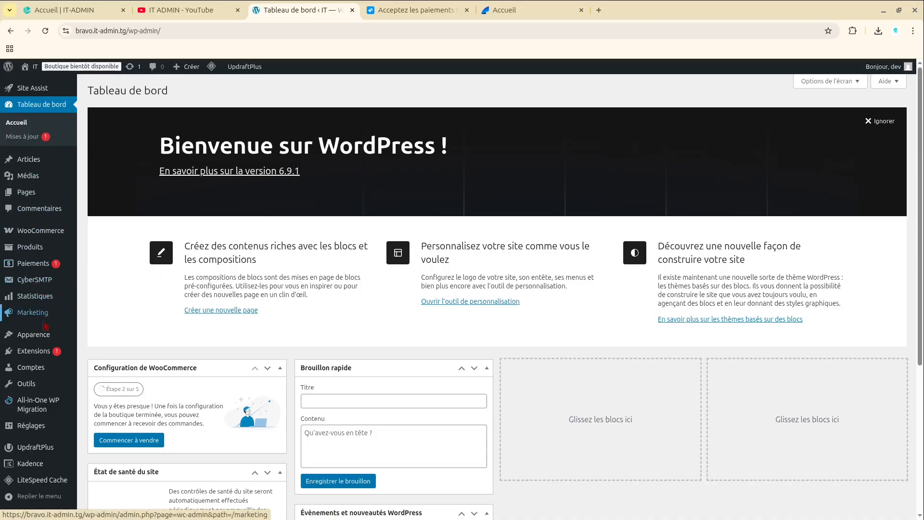
mouse_move(40, 330)
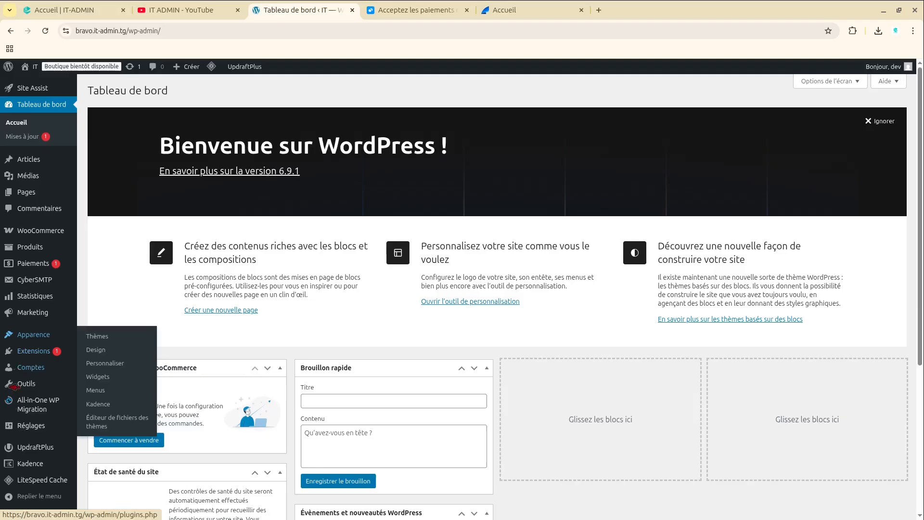
mouse_move(35, 356)
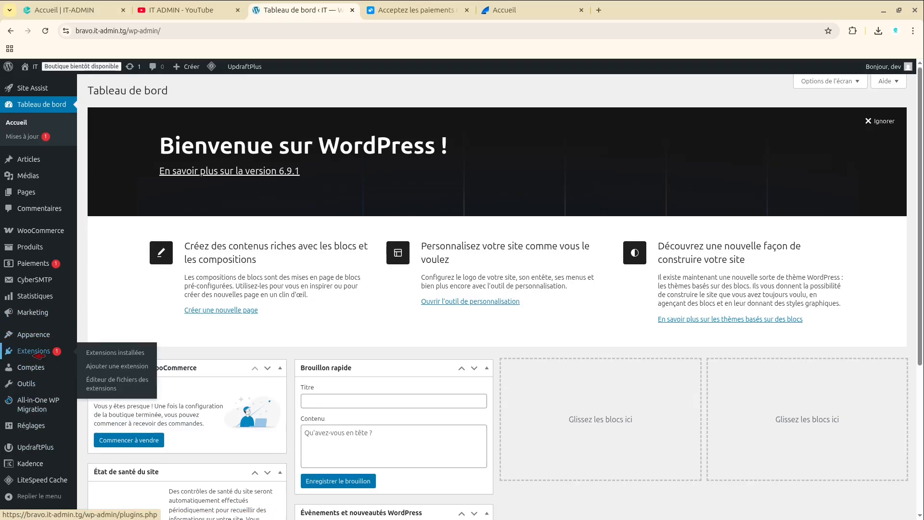
left_click(107, 354)
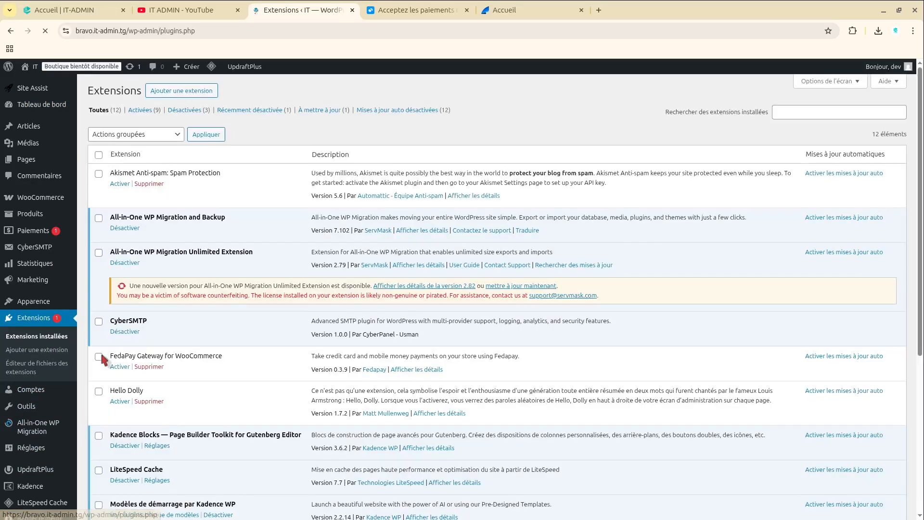
left_click(181, 92)
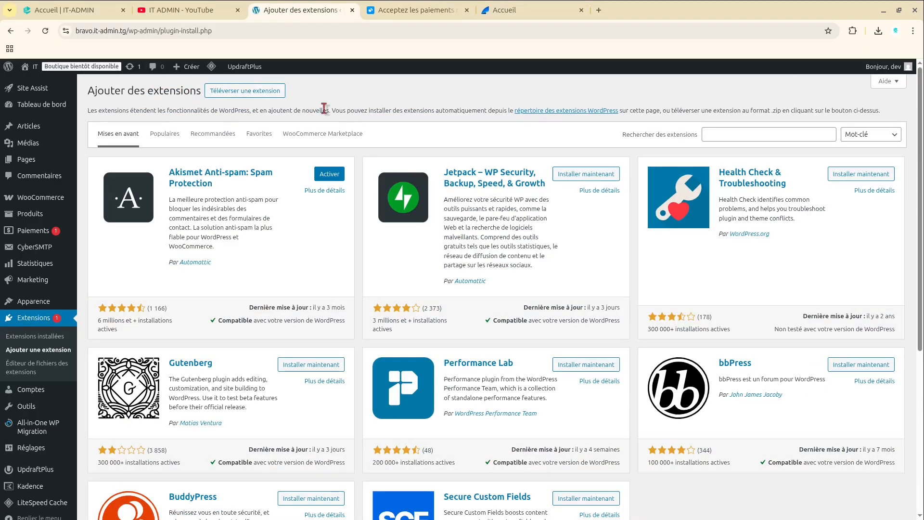
- Search for the FedaPay extension and activate FedaPay Gateway for WooCommerce
left_click(415, 9)
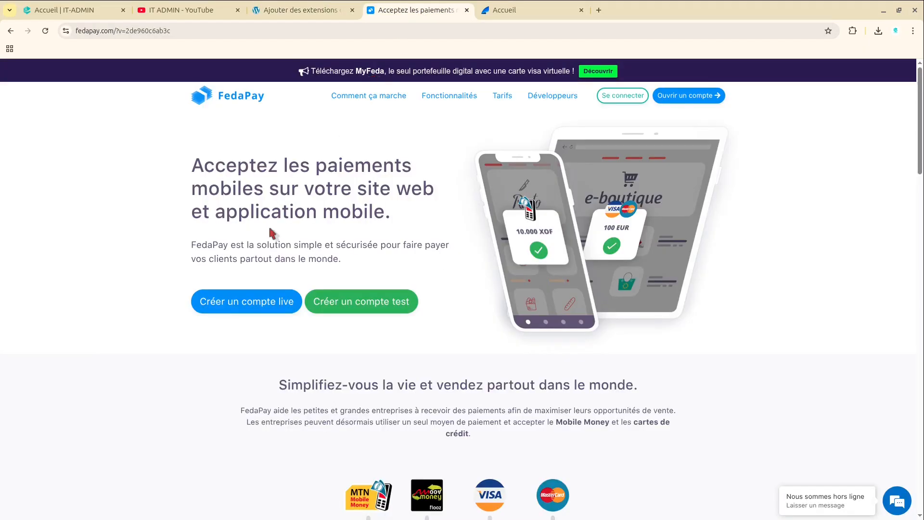
left_click(302, 10)
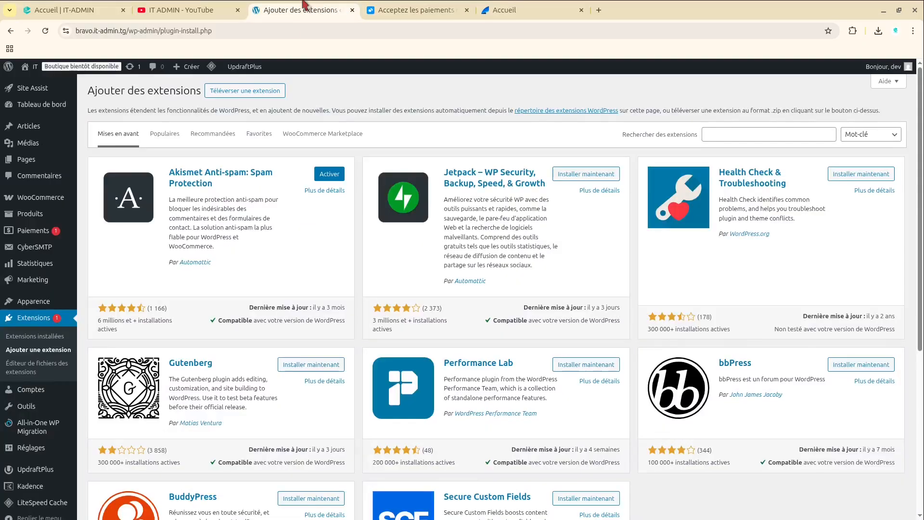
left_click(772, 140)
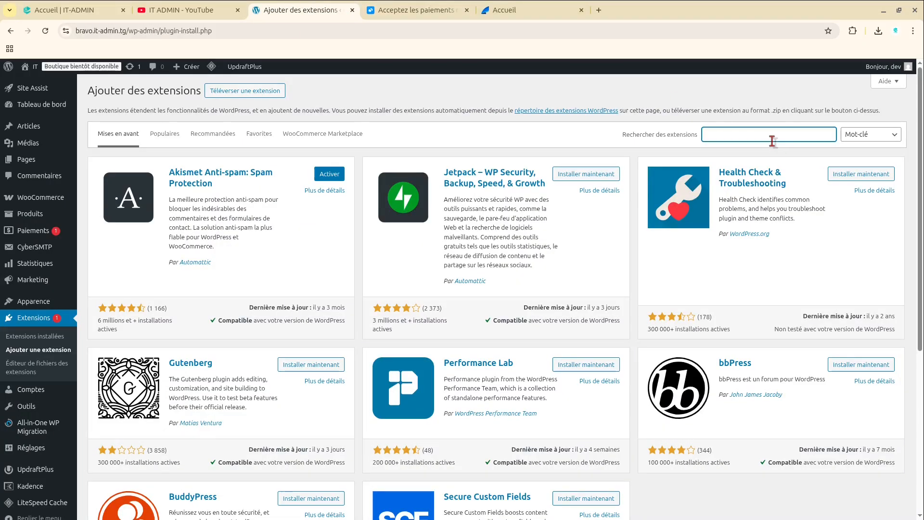
type("fr")
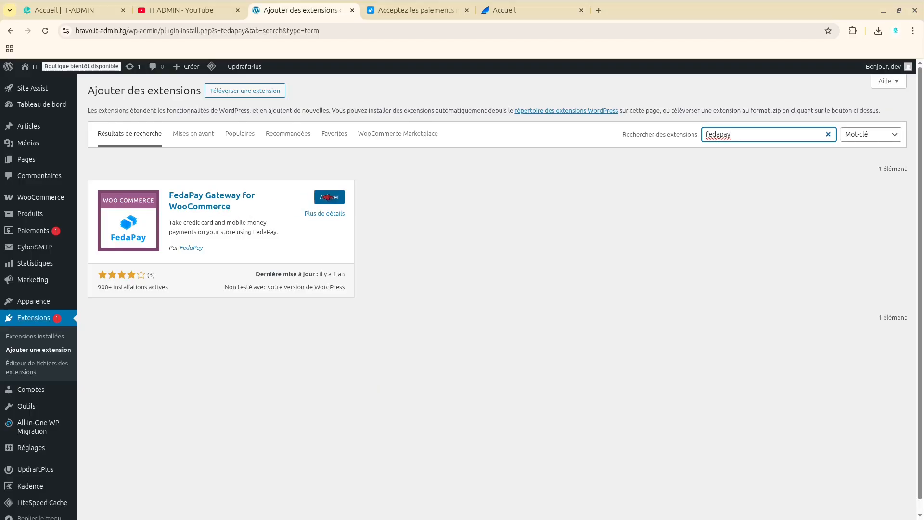
left_click(326, 200)
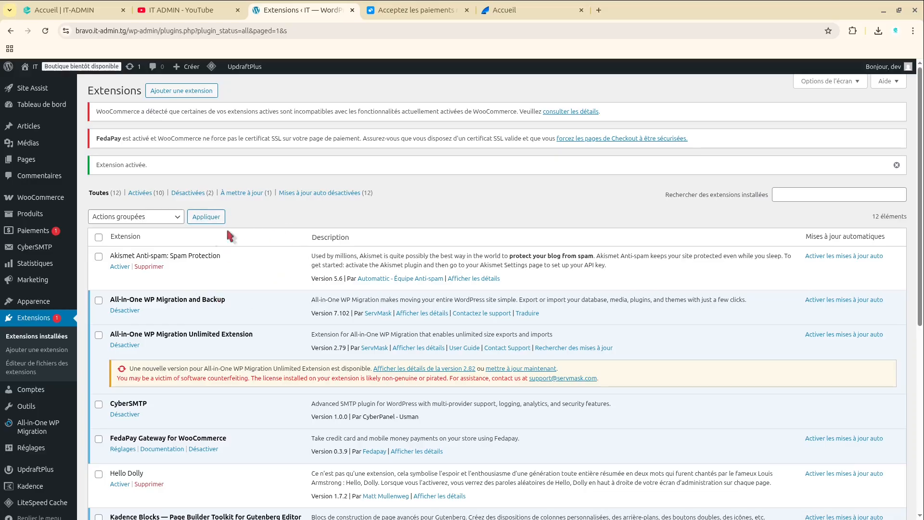
- Show WooCommerce Réglages on the Paiements tab, with FedaPay listed as Active
scroll(200, 273, "down", 4)
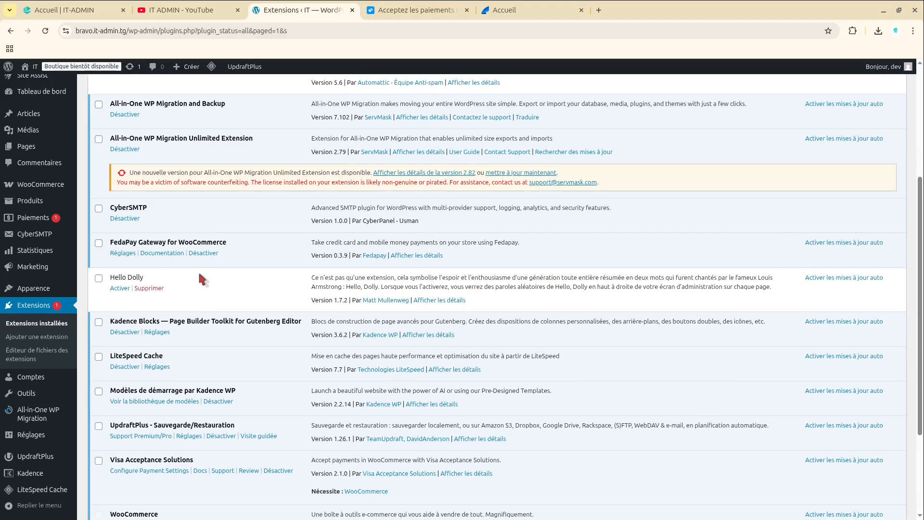
mouse_move(48, 185)
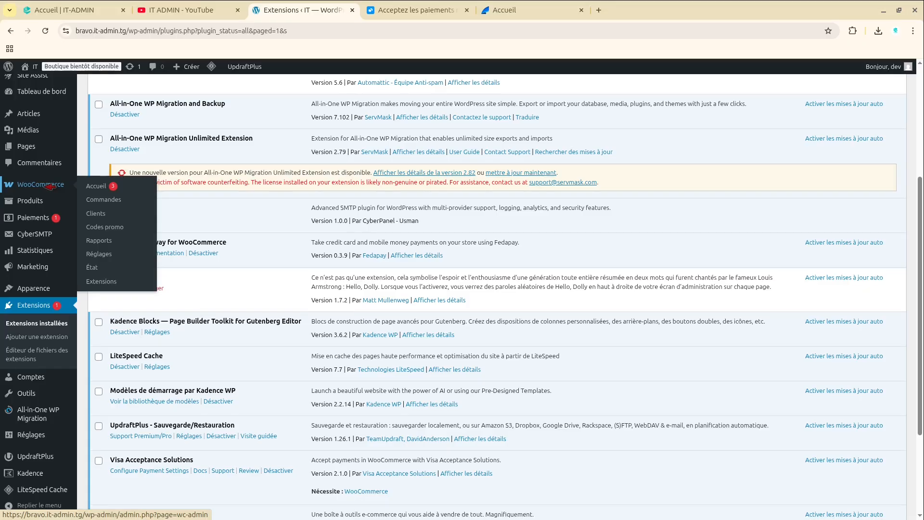
left_click(107, 255)
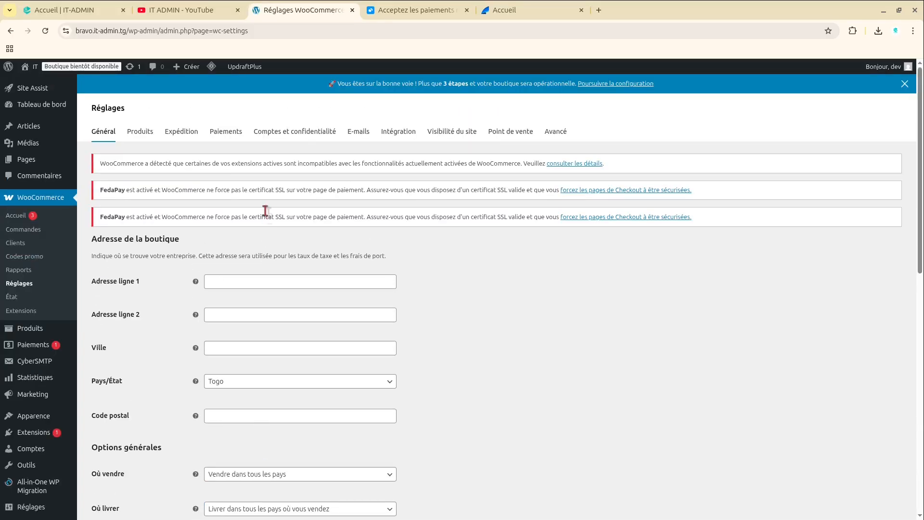
left_click(226, 133)
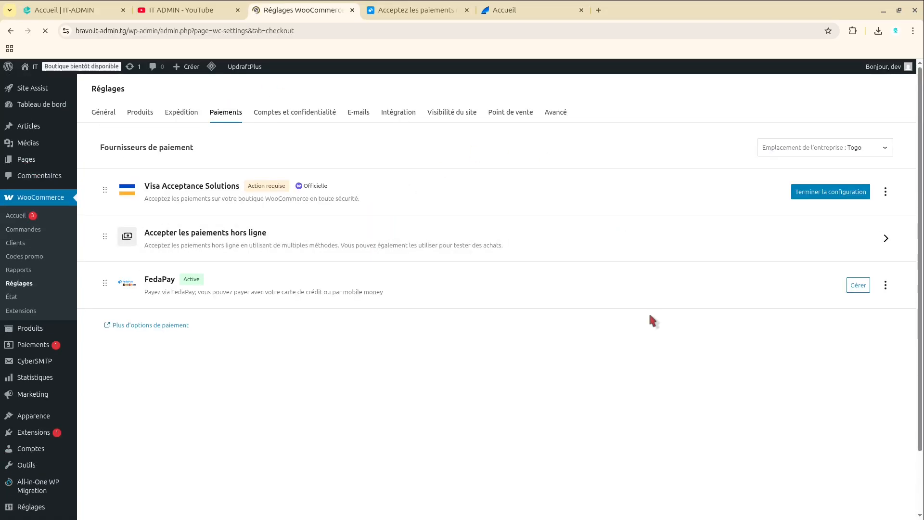
- Deactivate FedaPay, then re-enable it and show its gateway settings
left_click(886, 285)
left_click(823, 318)
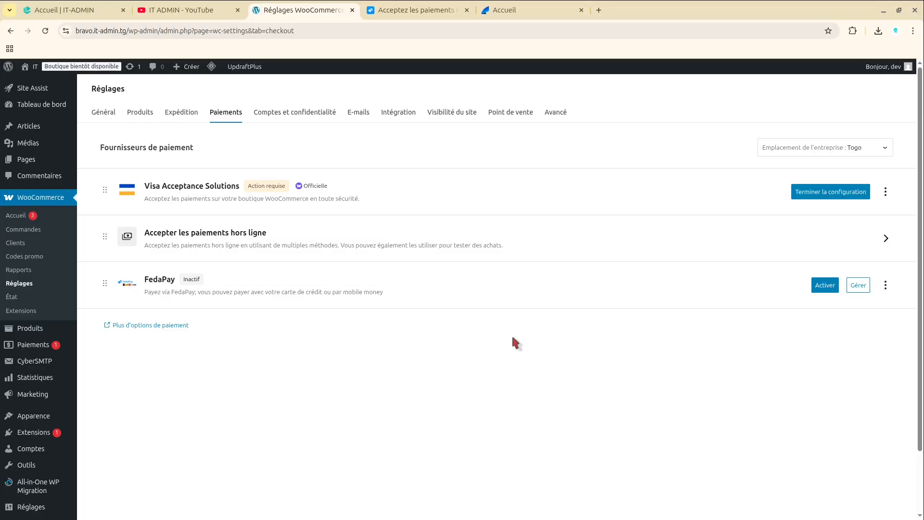
left_click(825, 286)
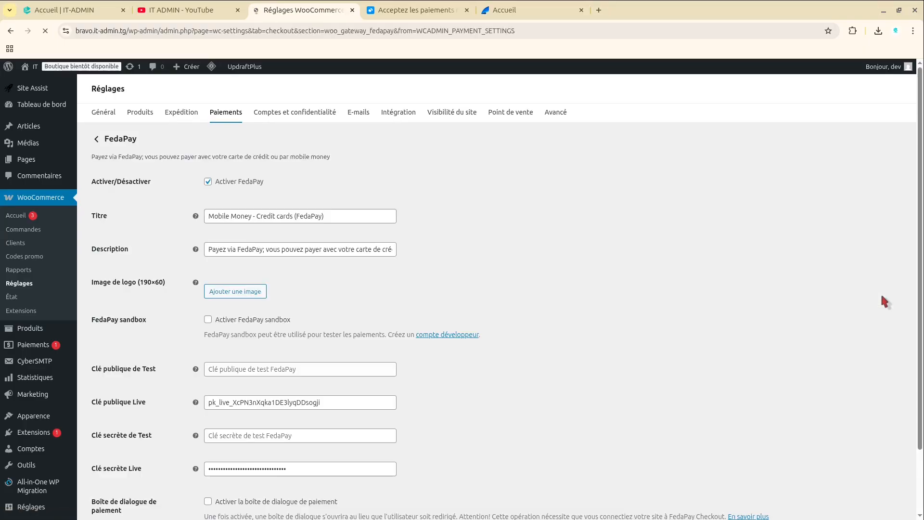
scroll(489, 340, "down", 5)
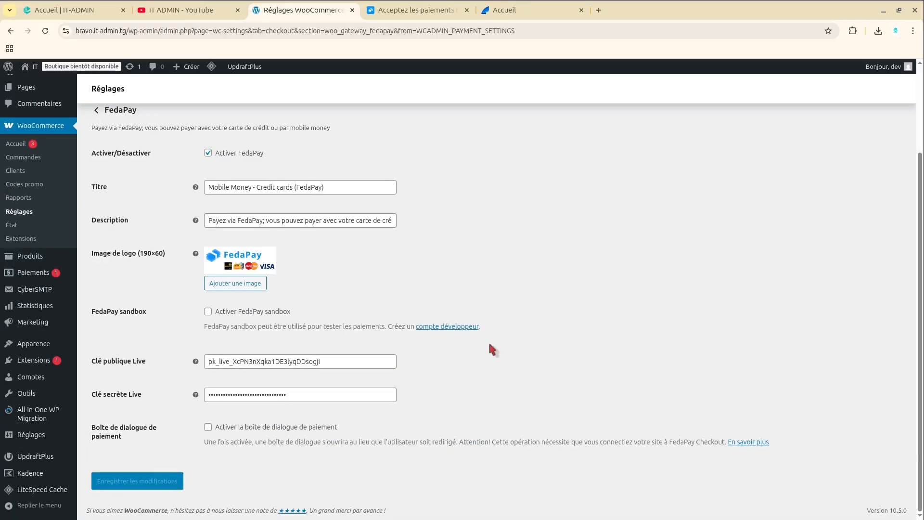
- Clear both the live public key and live secret key fields
left_click(330, 359)
key("ctrl+a")
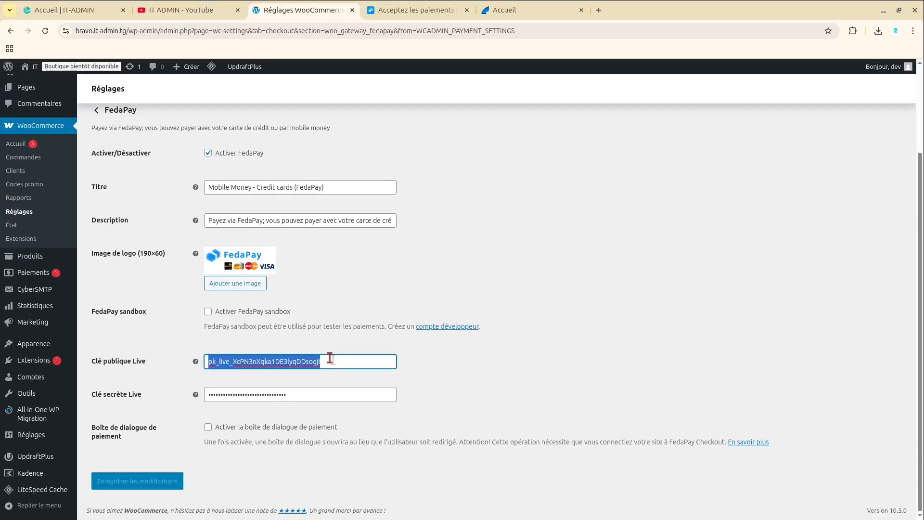
key("BackSpace")
left_click(314, 399)
key("ctrl+a")
key("BackSpace")
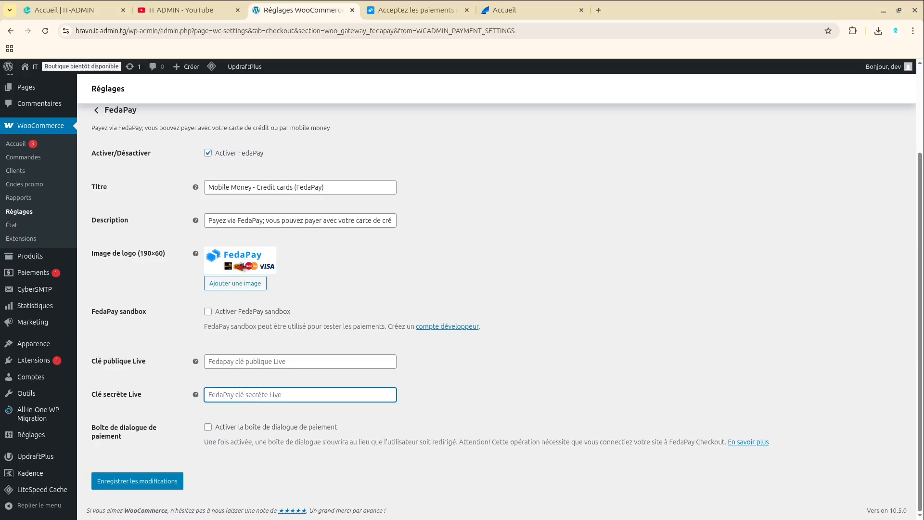
- Copy the live public key from FedaPay's Api page and return to the WooCommerce settings
left_click(415, 8)
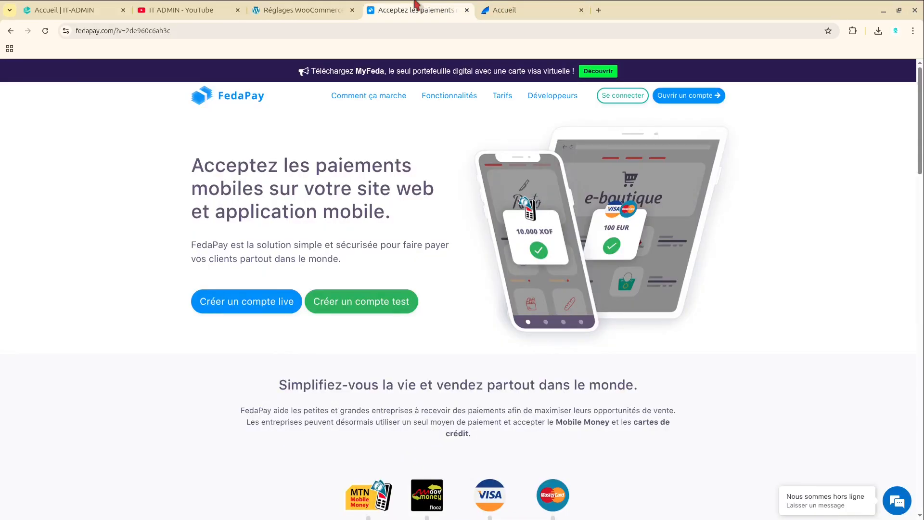
left_click(513, 8)
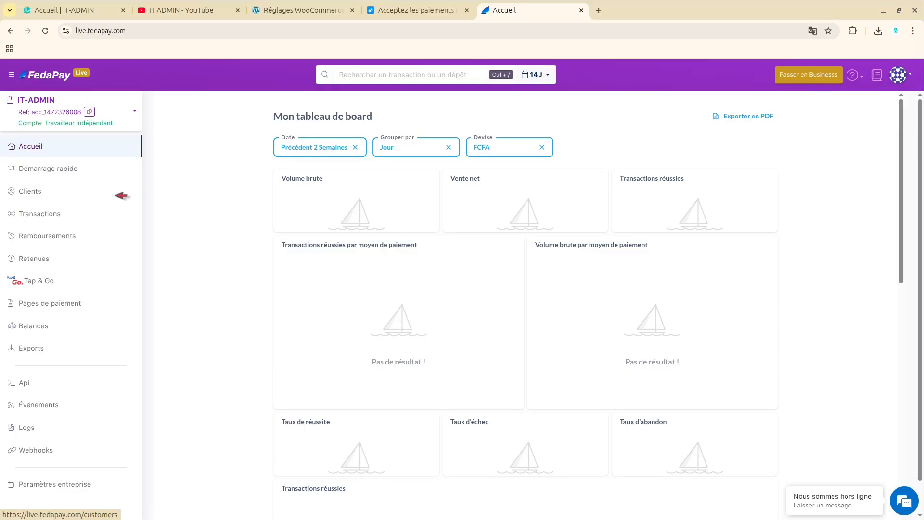
left_click(28, 385)
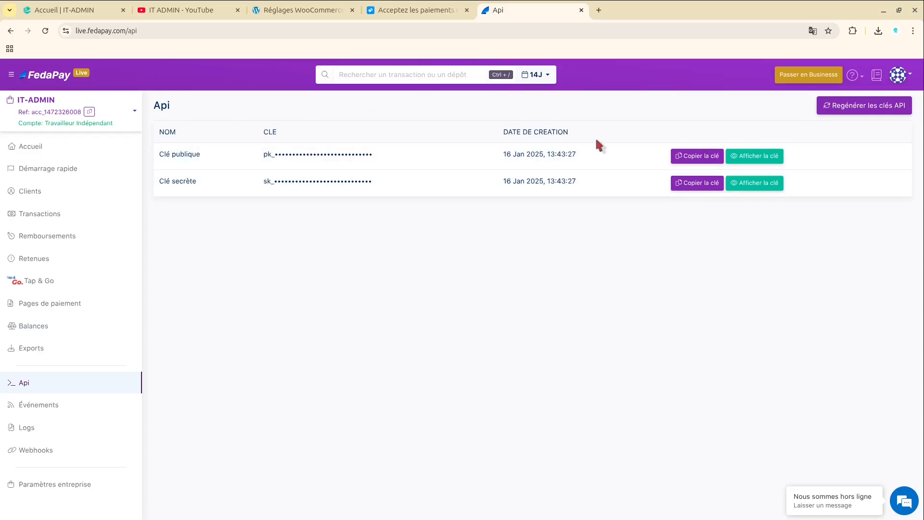
left_click(706, 157)
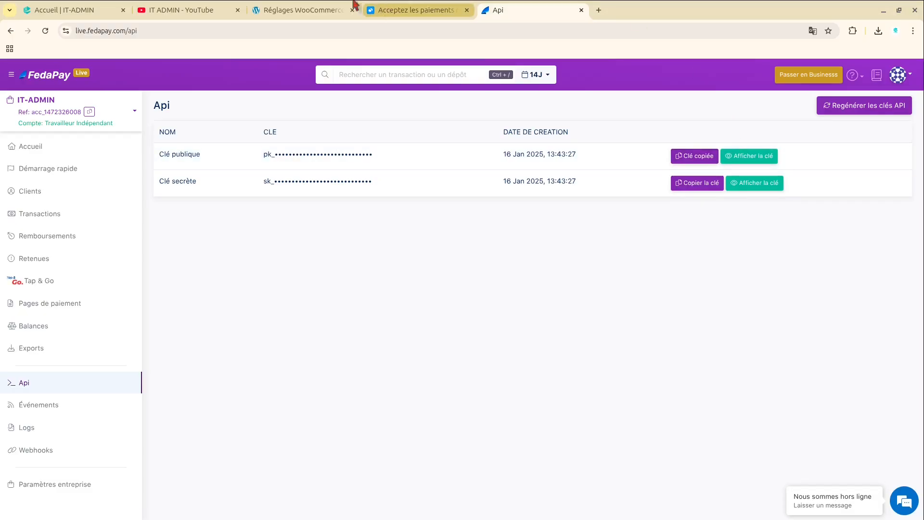
left_click(285, 9)
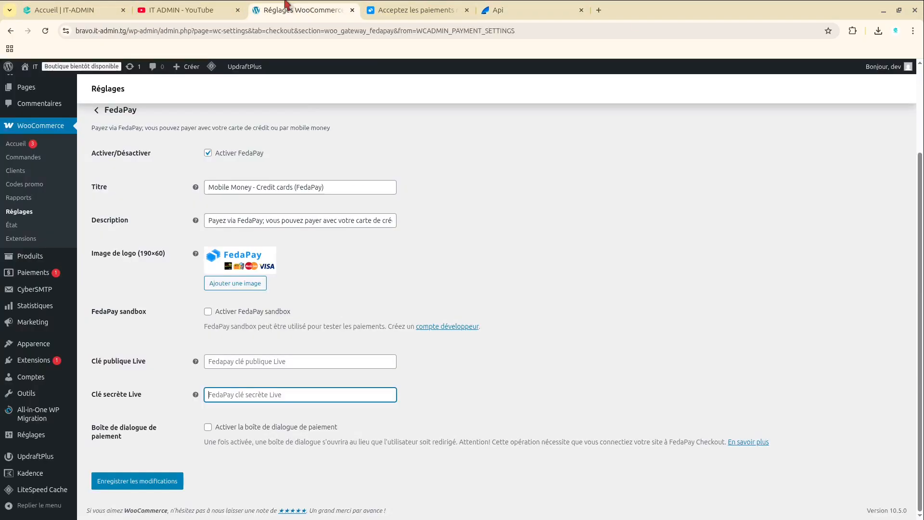
- Paste the public key into Clé publique Live and copy the live secret key from FedaPay
left_click(234, 361)
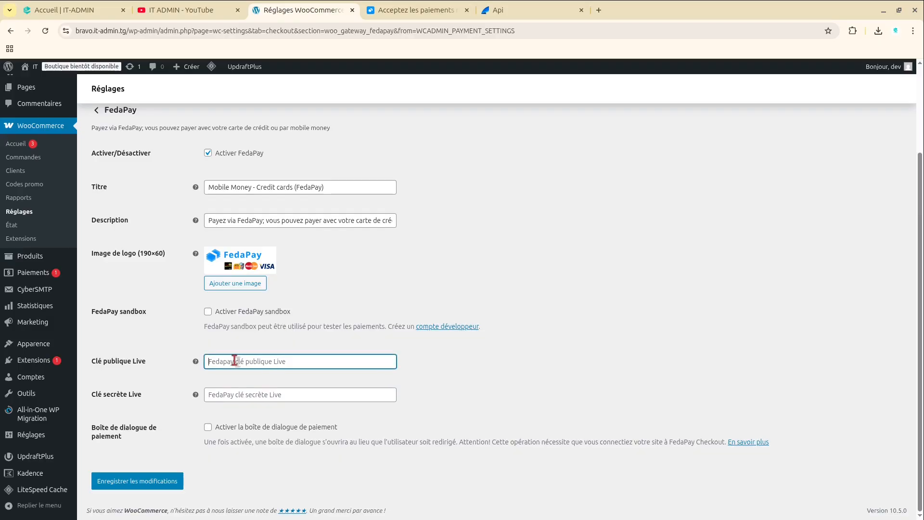
key("ctrl+v")
left_click(514, 7)
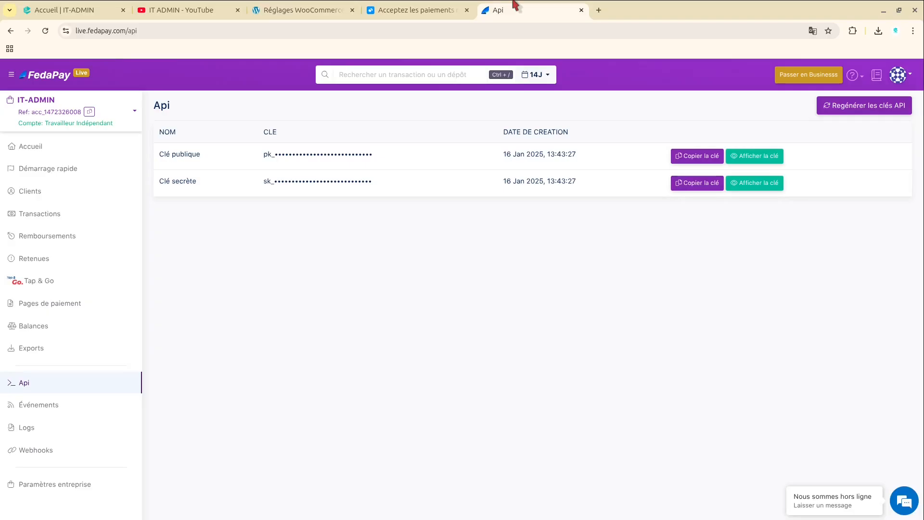
left_click(703, 183)
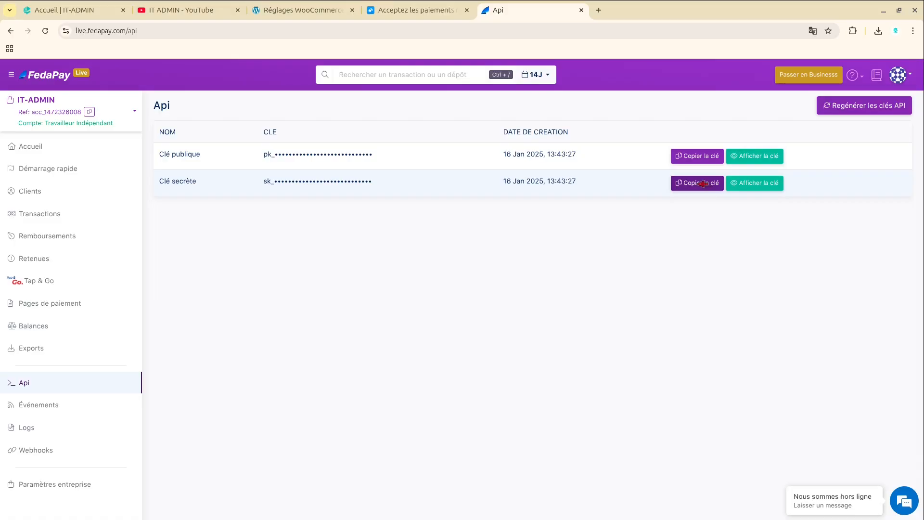
left_click(703, 184)
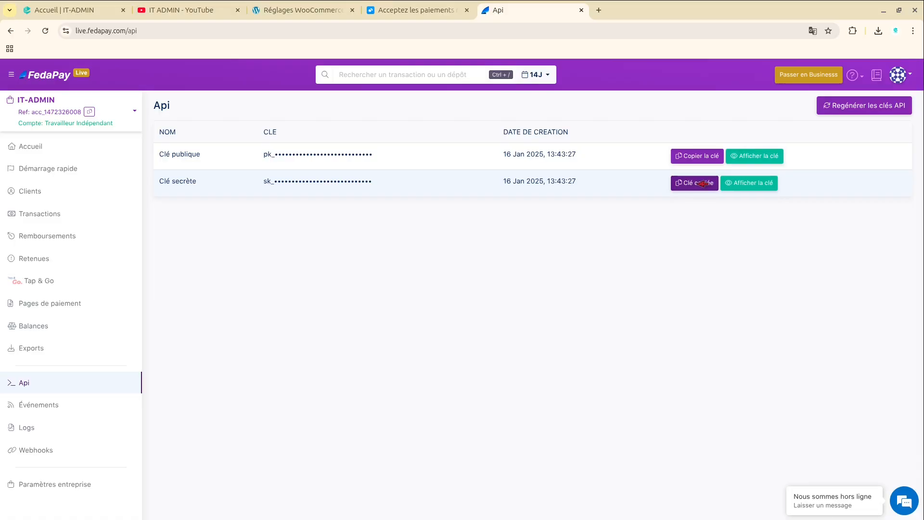
- Paste the live secret key into the Clé secrète Live field
left_click(295, 9)
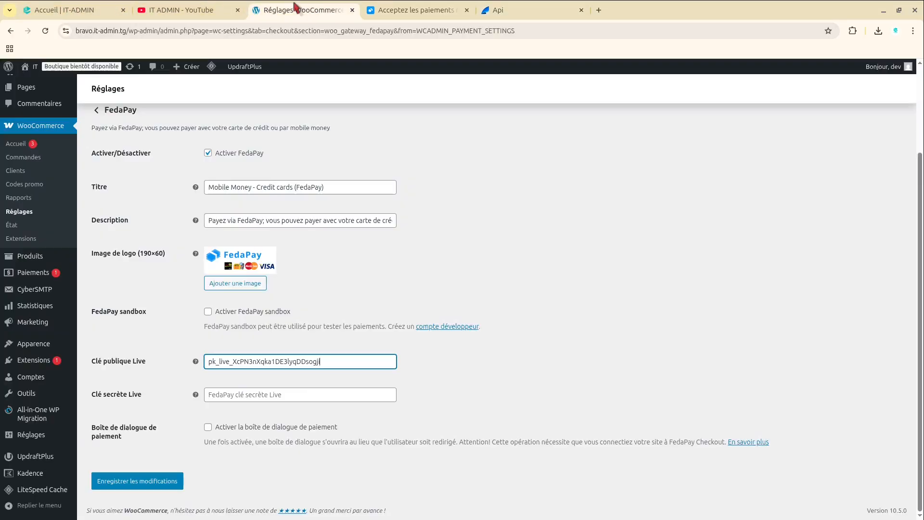
left_click(221, 394)
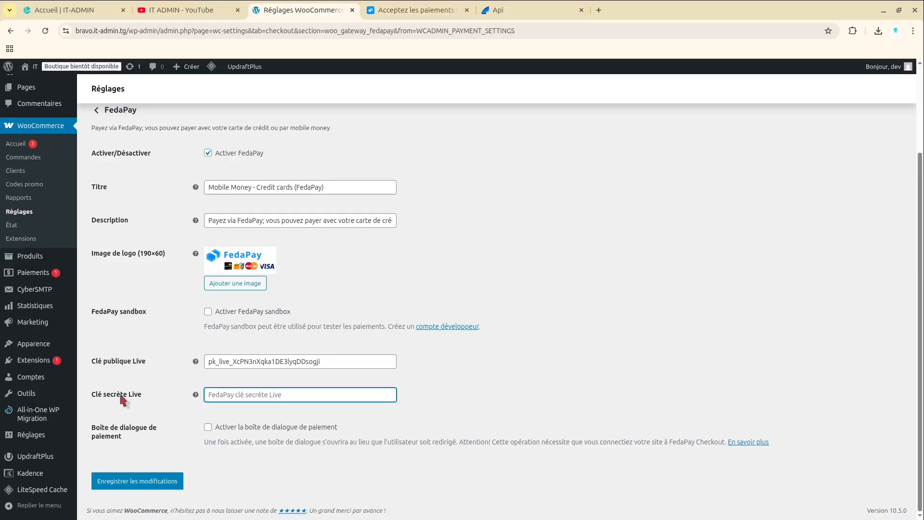
key("ctrl+v")
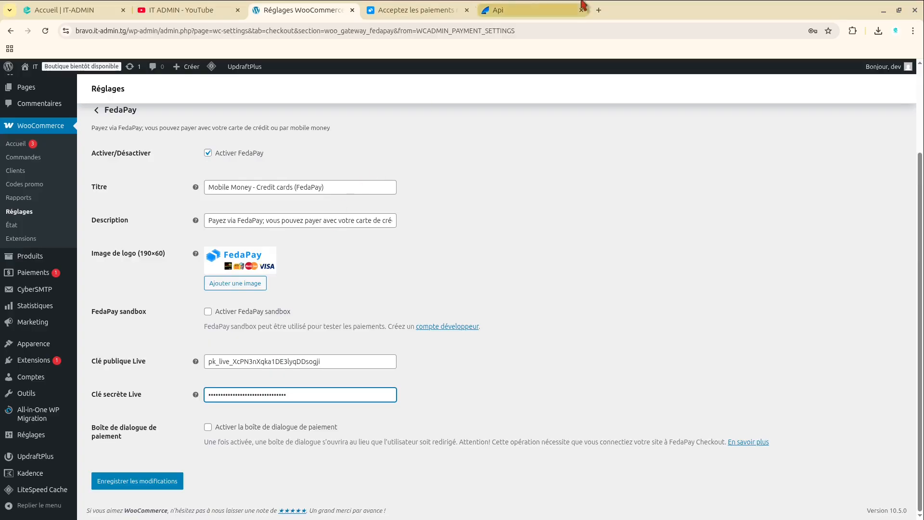
left_click(523, 6)
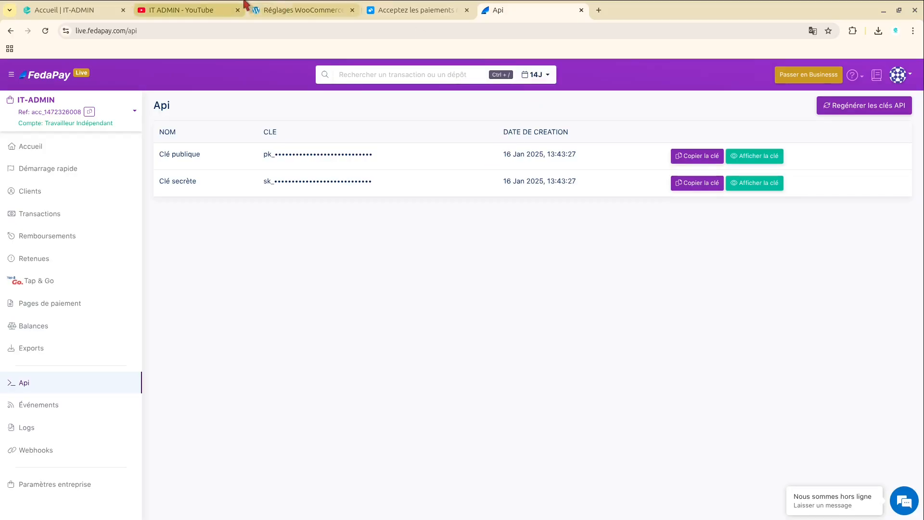
left_click(375, 6)
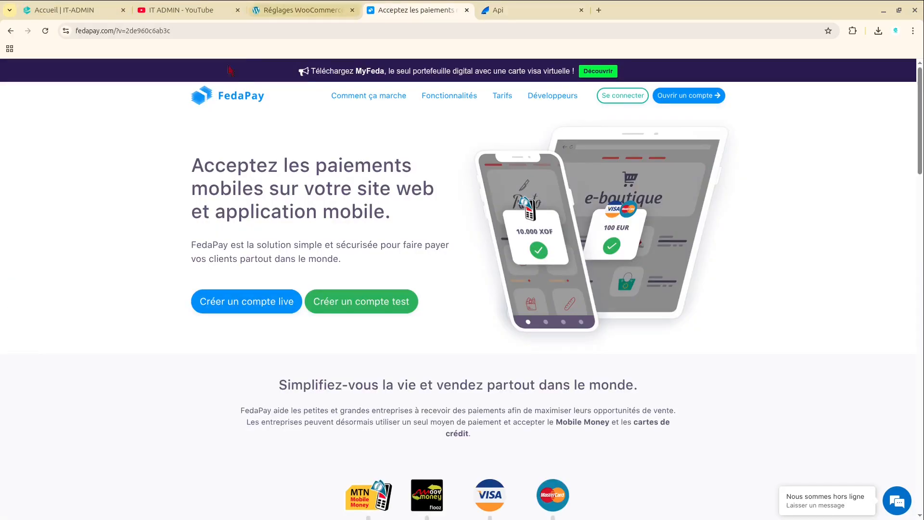
left_click(306, 6)
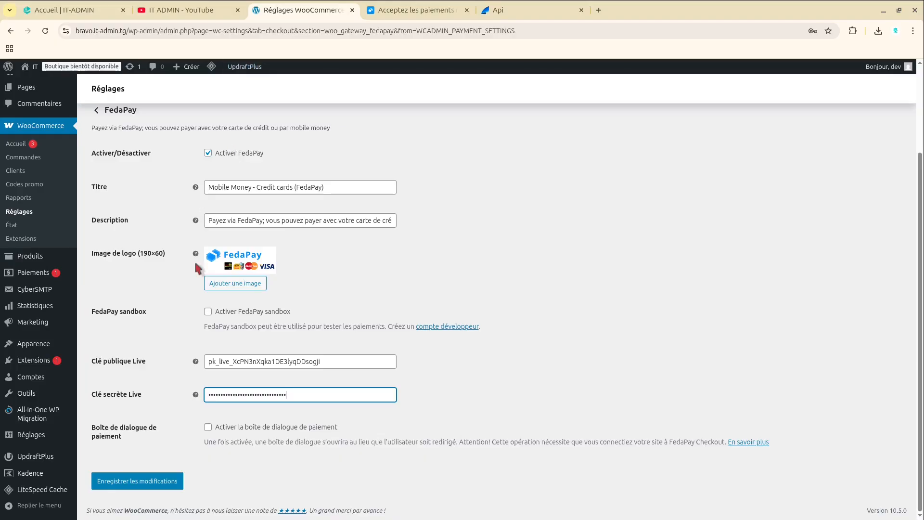
- Save the FedaPay gateway settings with Enregistrer les modifications and review the gateway title field
left_click(121, 486)
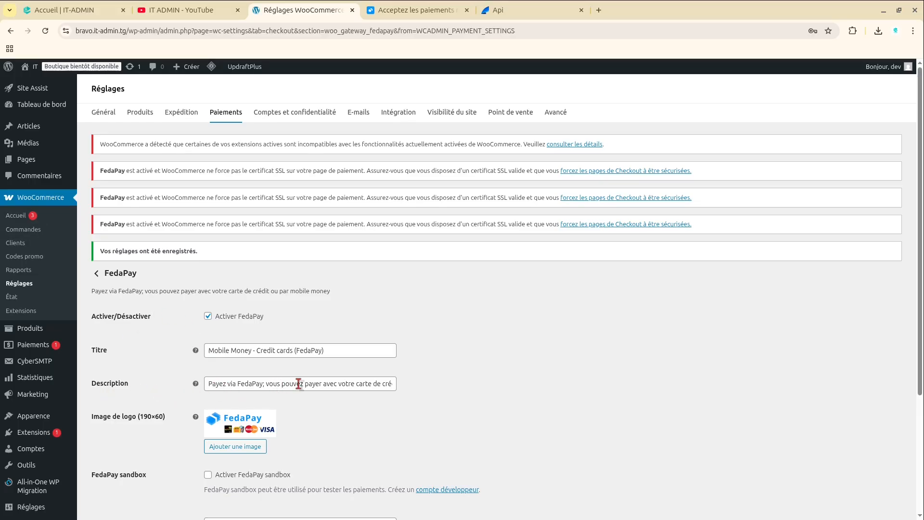
left_click_drag(210, 355, 321, 349)
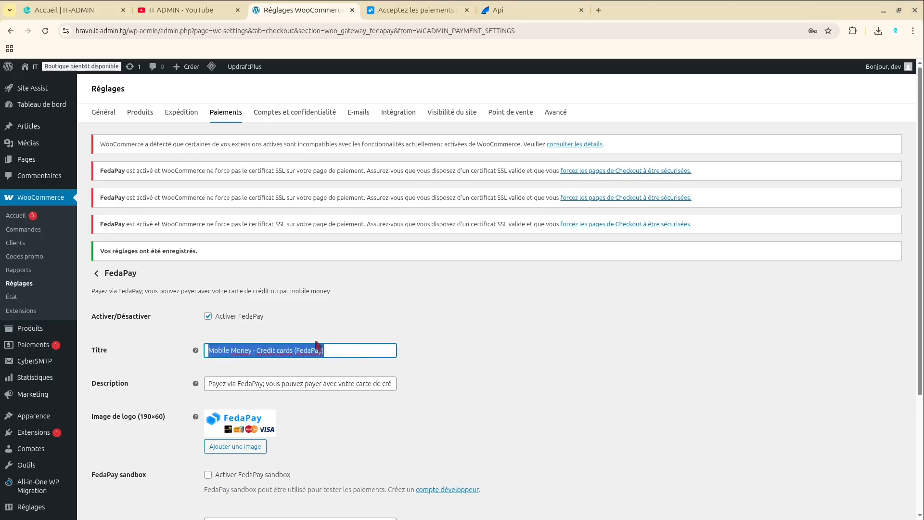
left_click(94, 358)
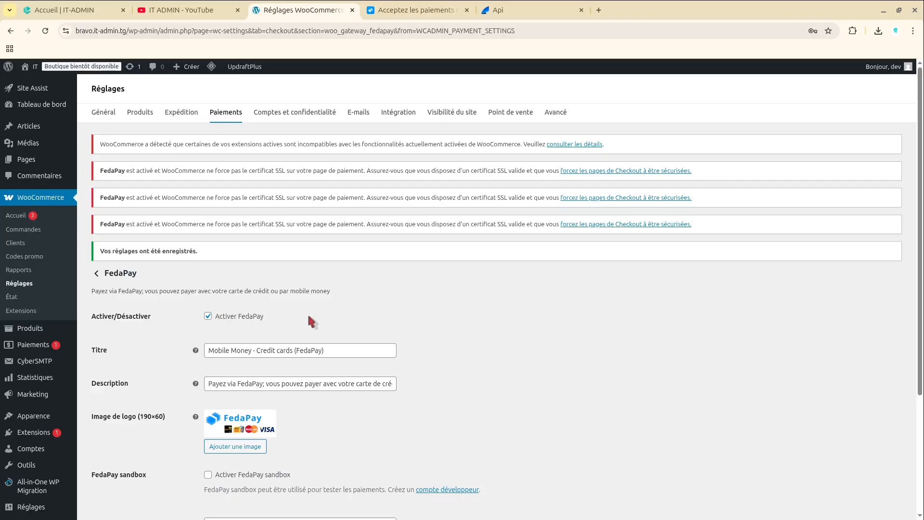
scroll(309, 316, "down", 2)
scroll(310, 320, "down", 1)
- Visit the shop storefront and open the Button Fern product page from the mini-cart
mouse_move(27, 66)
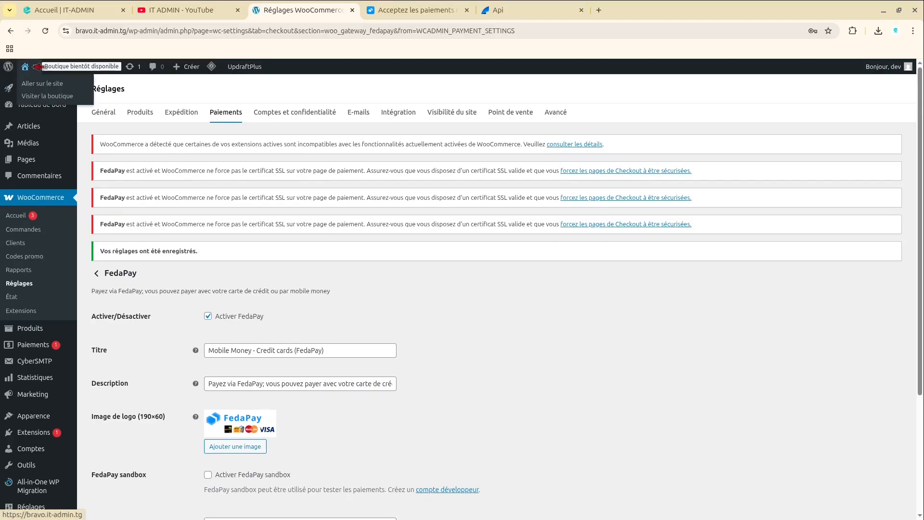
left_click(45, 96)
scroll(305, 182, "down", 5)
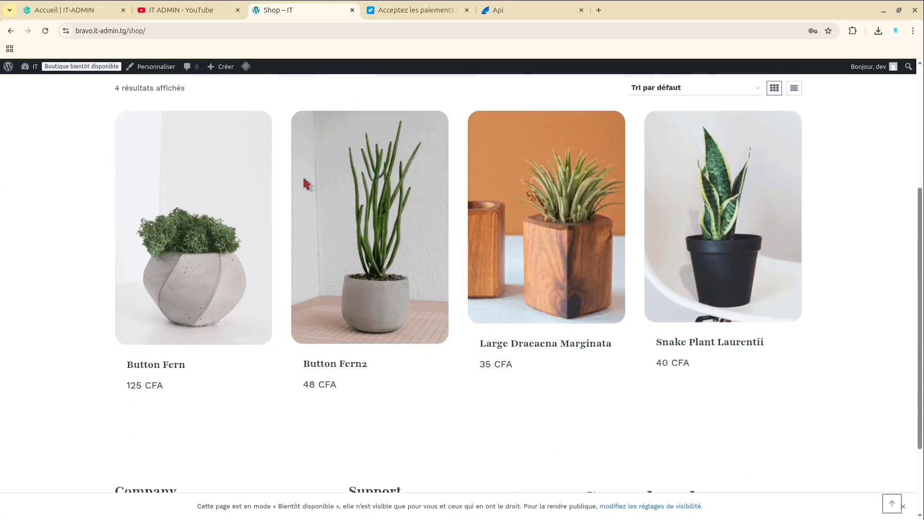
scroll(304, 181, "up", 5)
mouse_move(891, 118)
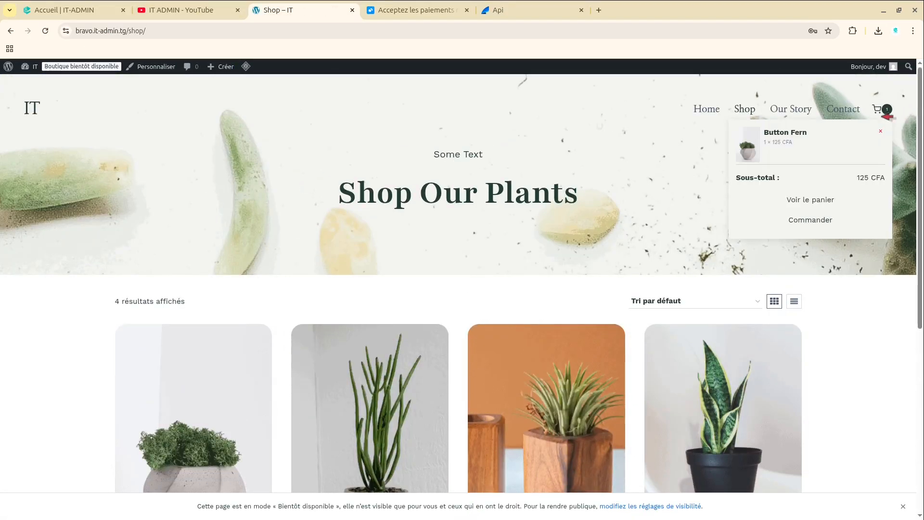
left_click(780, 135)
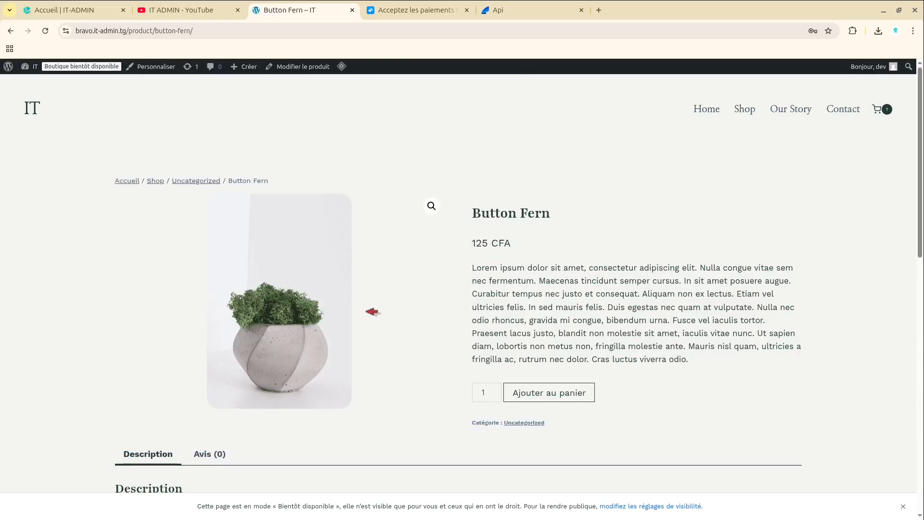
- Proceed from the mini-cart to checkout for the 125 CFA Button Fern
scroll(514, 303, "down", 5)
scroll(516, 303, "up", 5)
mouse_move(877, 109)
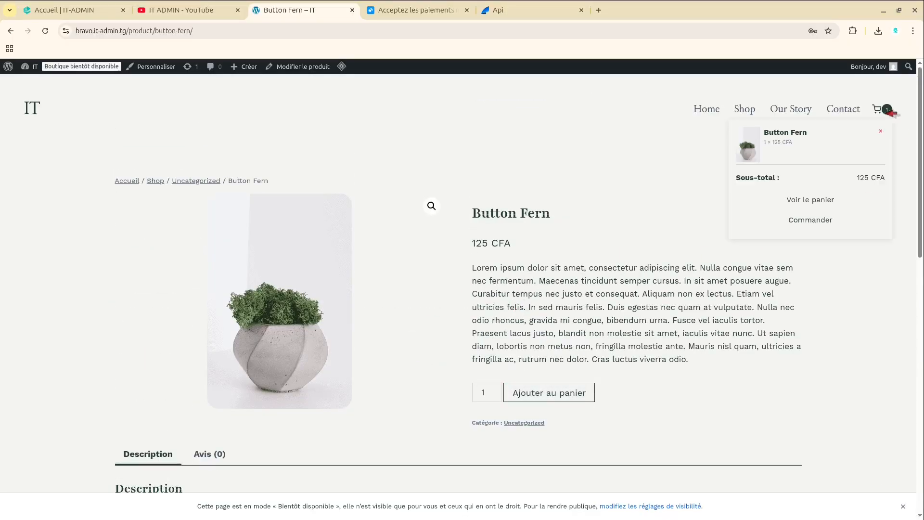
left_click(801, 221)
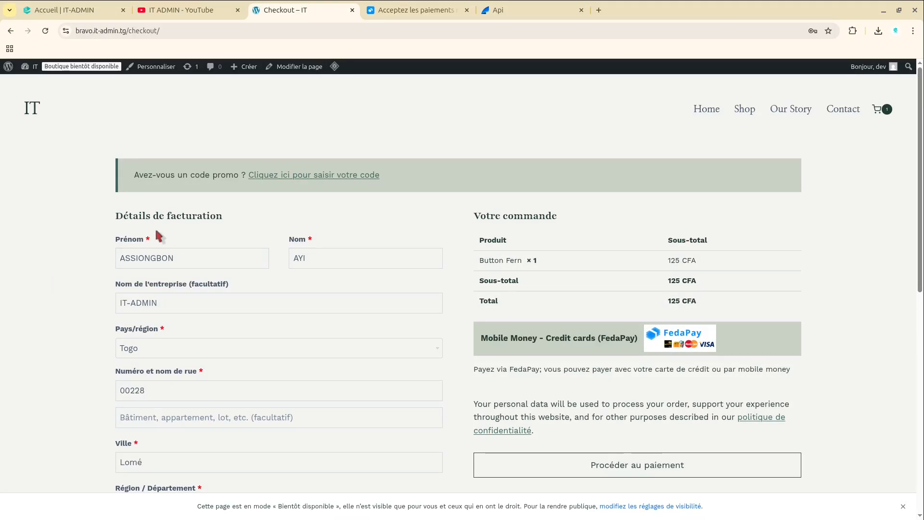
- Submit the Button Fern order with FedaPay to open its 127 CFA Mobile Money payment page
scroll(224, 390, "down", 5)
scroll(224, 390, "up", 2)
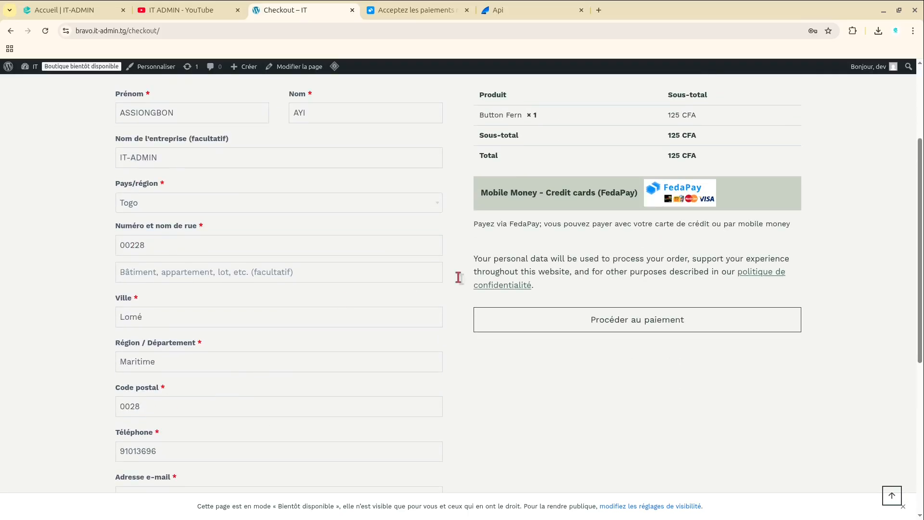
scroll(554, 239, "up", 2)
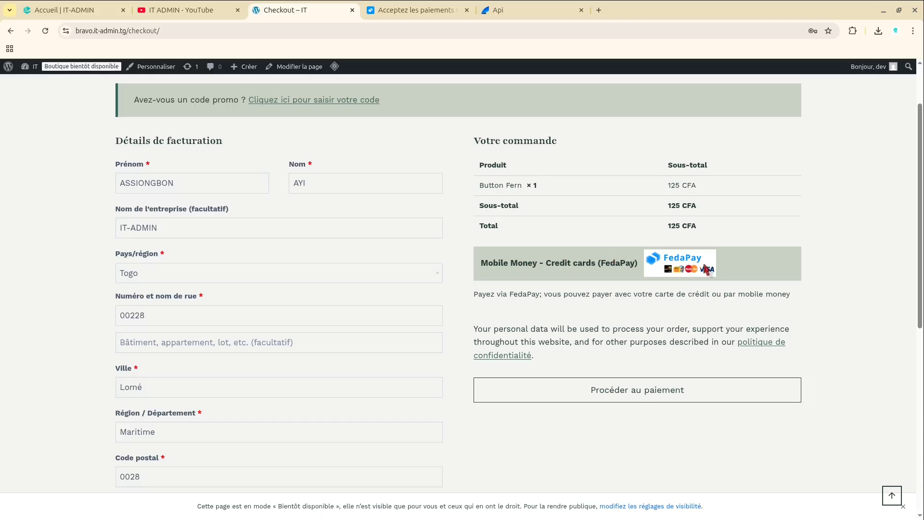
left_click(576, 393)
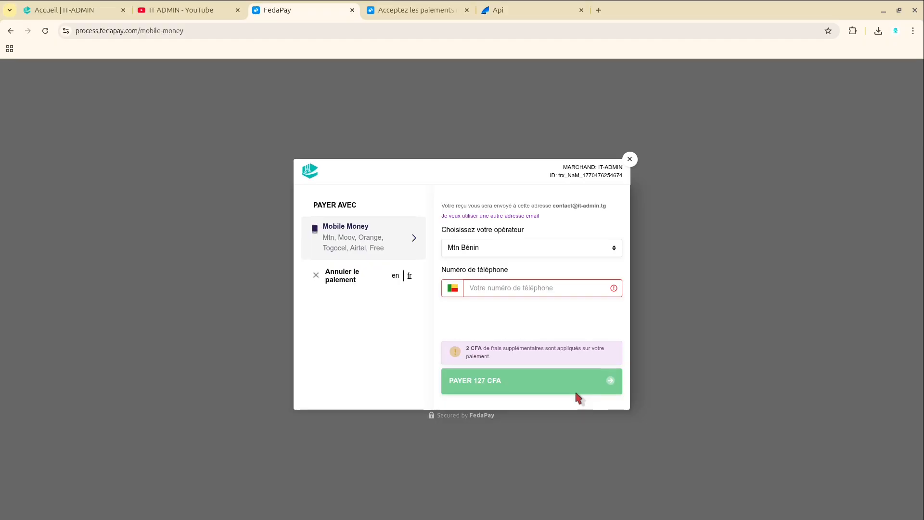
- Choose Togocel T-Money as the operator and enter the payer's mobile phone number
left_click(578, 247)
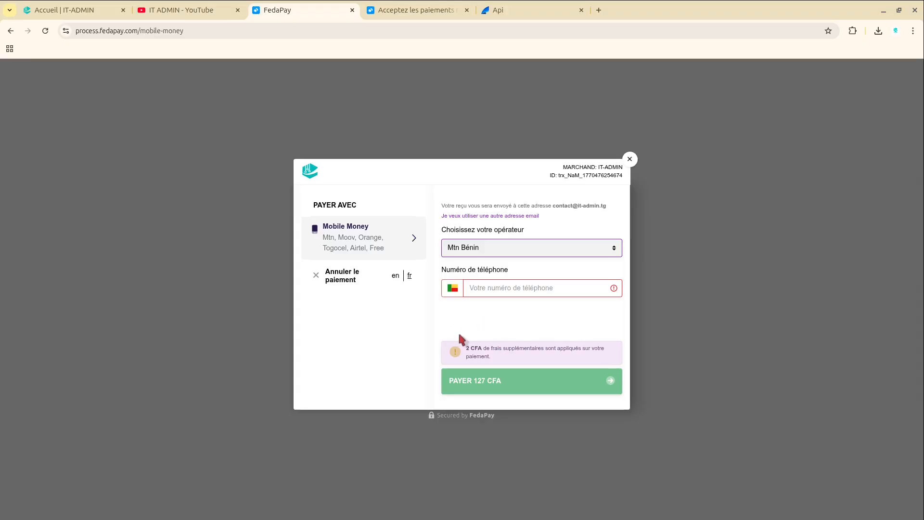
left_click(474, 336)
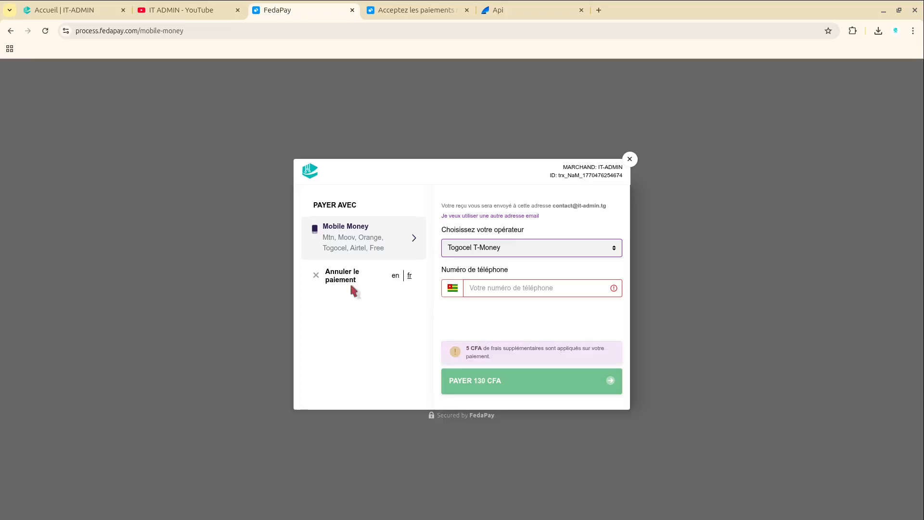
left_click(478, 292)
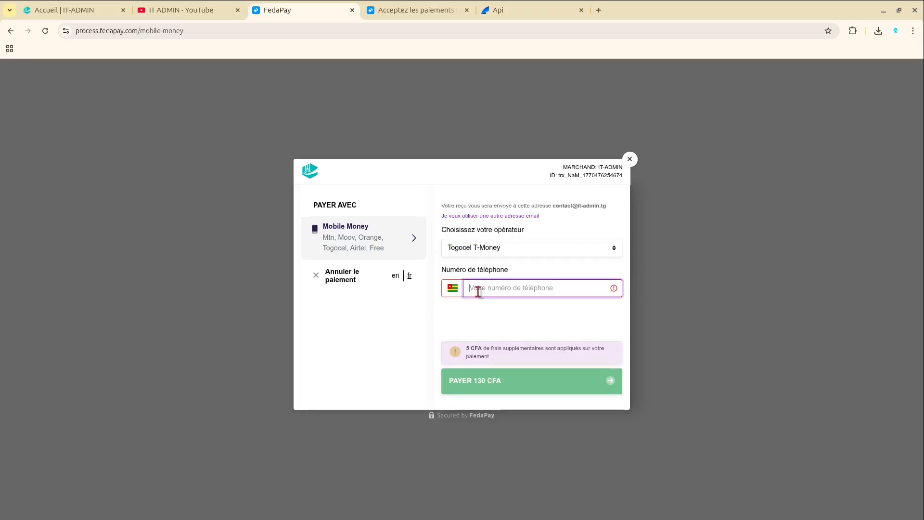
type("9")
type("1813")
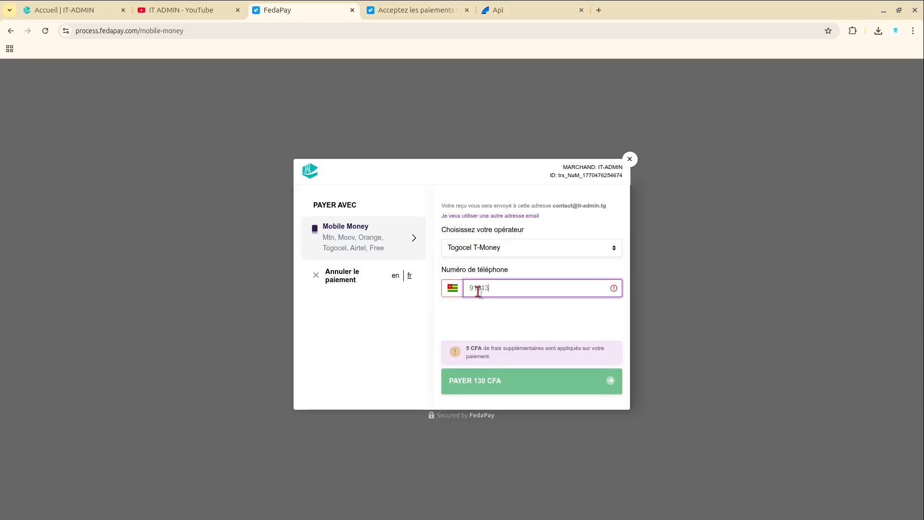
type("696")
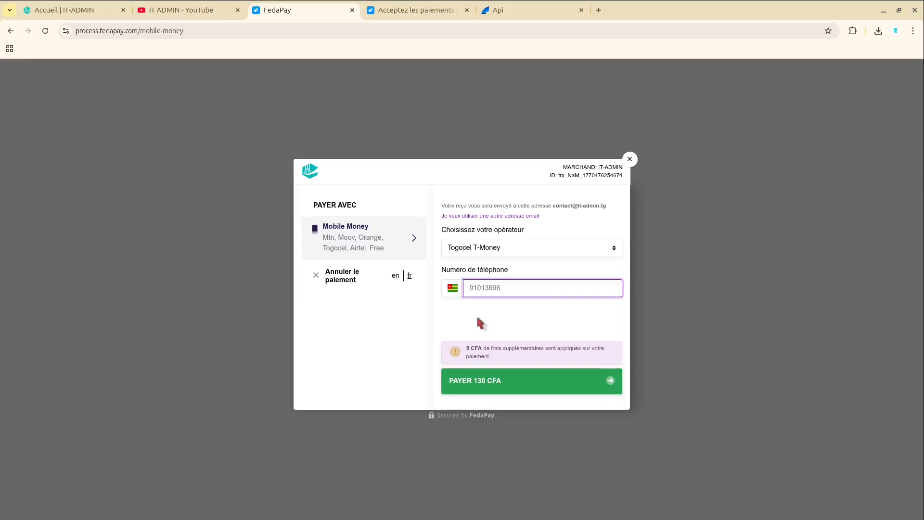
- Pay 130 CFA and close the payment window once it awaits phone validation
left_click(481, 387)
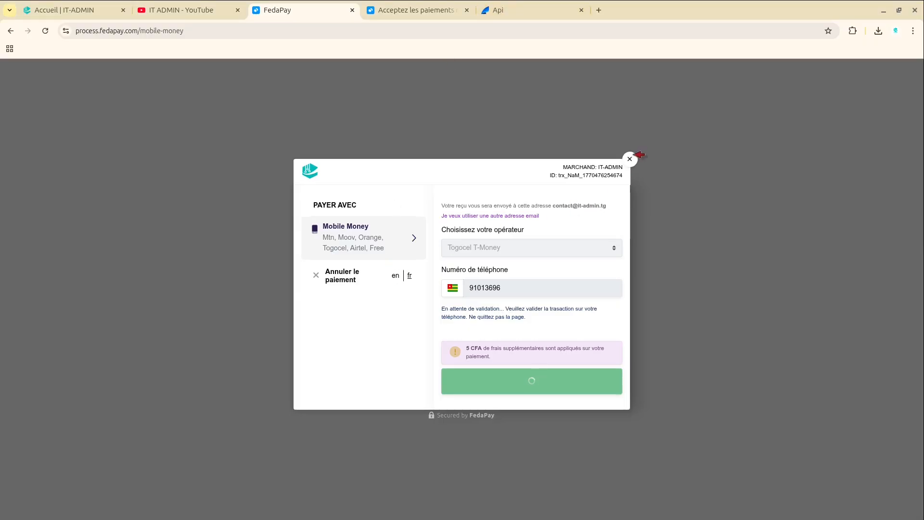
left_click(630, 160)
- Open FedaPay's dashboard home and review the WooCommerce 'Commande reçue' confirmation page
left_click(512, 6)
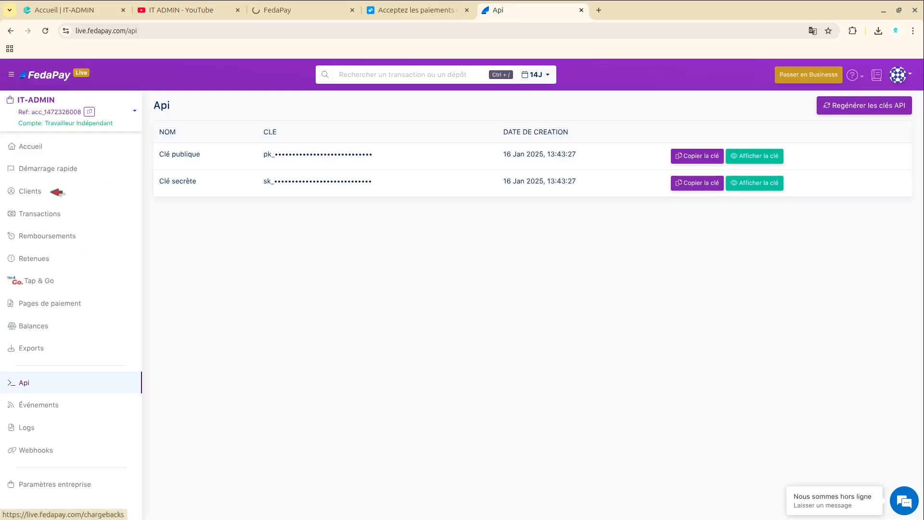
left_click(39, 152)
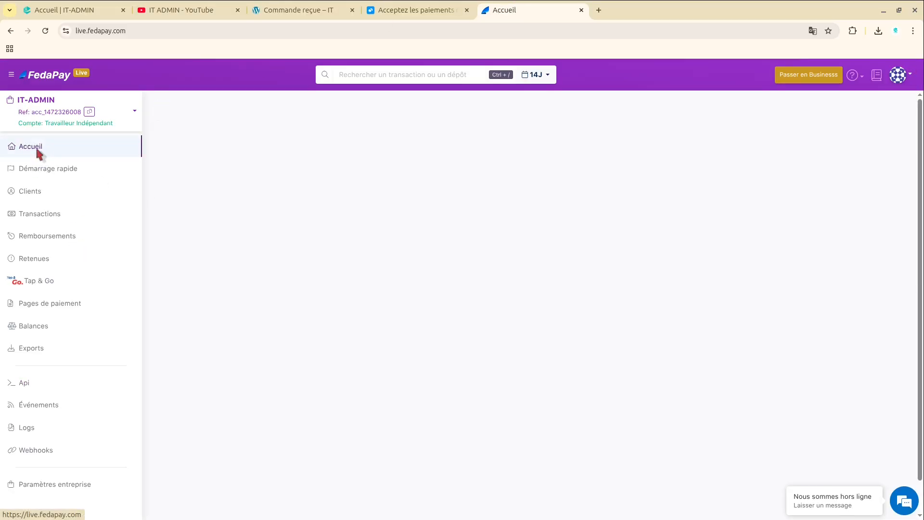
left_click(266, 6)
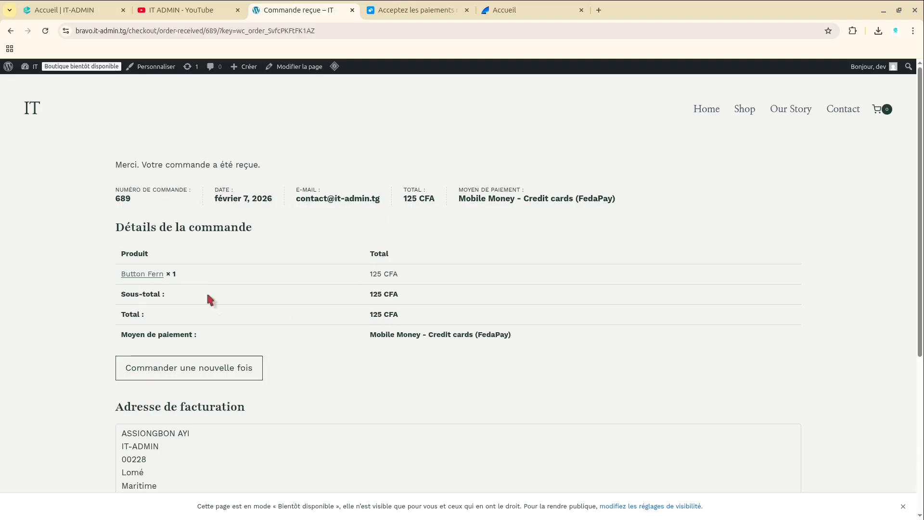
scroll(424, 316, "down", 5)
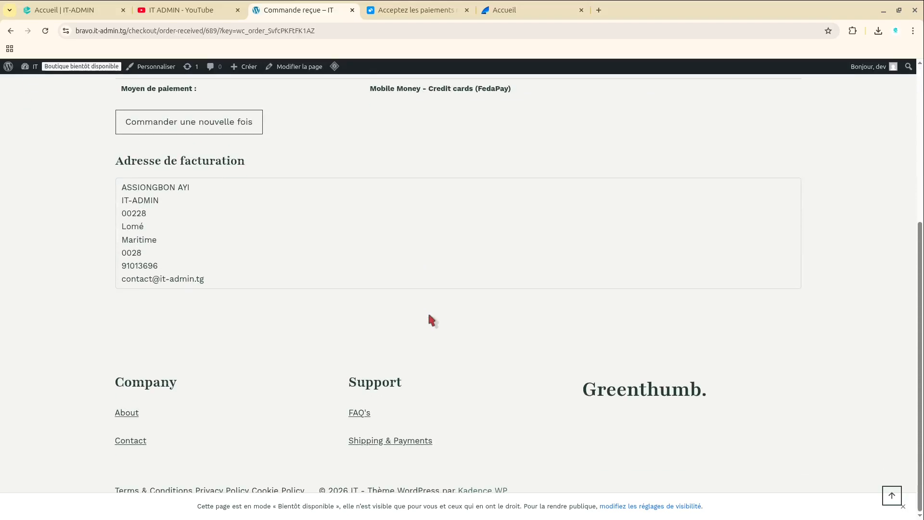
scroll(429, 319, "up", 5)
scroll(429, 318, "down", 4)
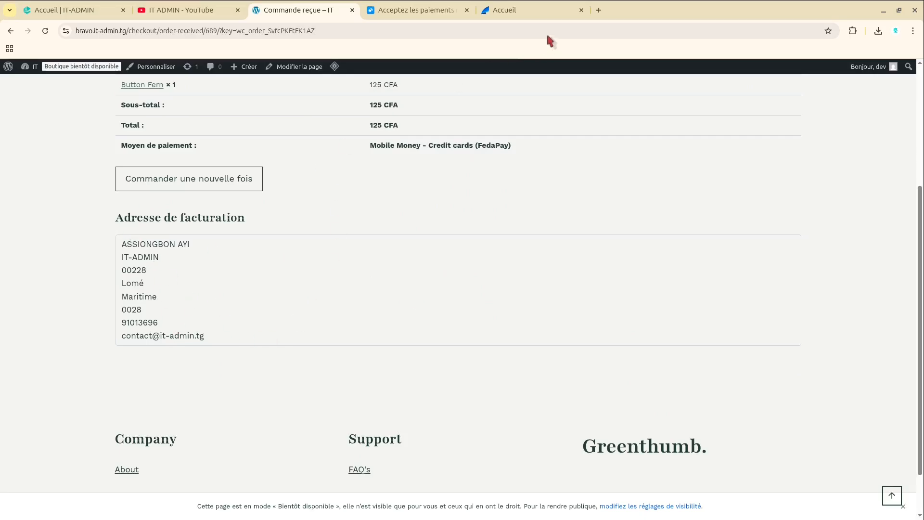
left_click(543, 11)
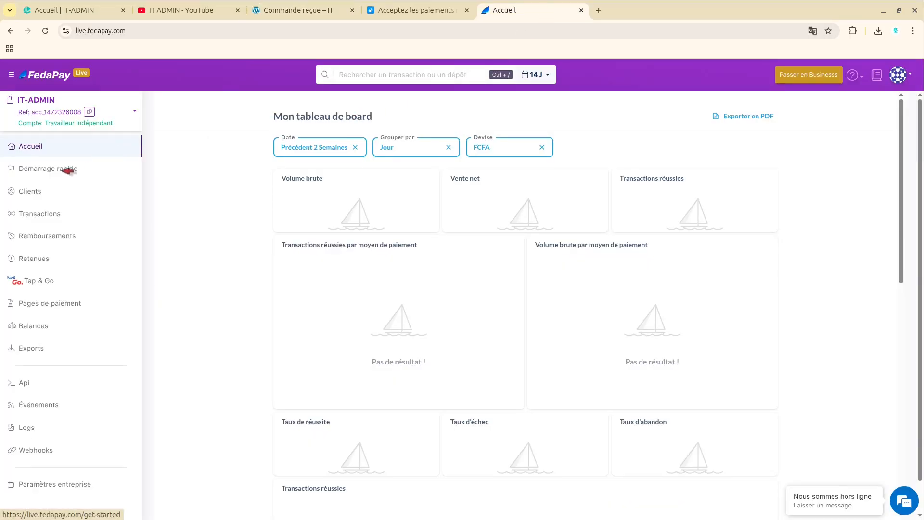
- Explore FedaPay's Démarrage rapide and home dashboard, dismissing the guide and trying the date filters
left_click(68, 170)
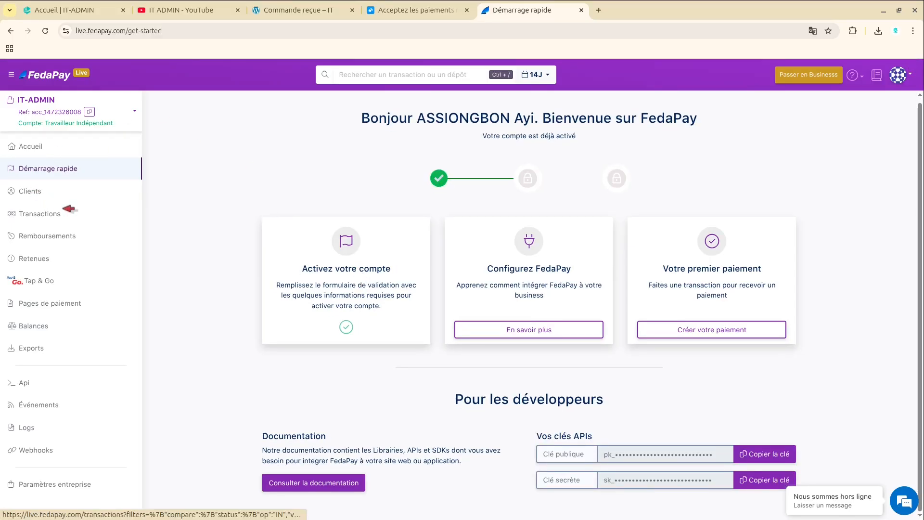
left_click(58, 145)
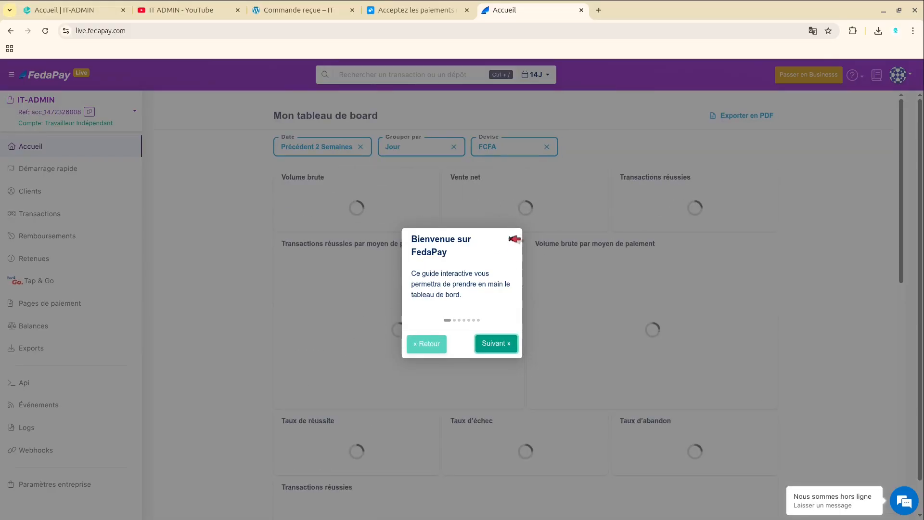
left_click(510, 239)
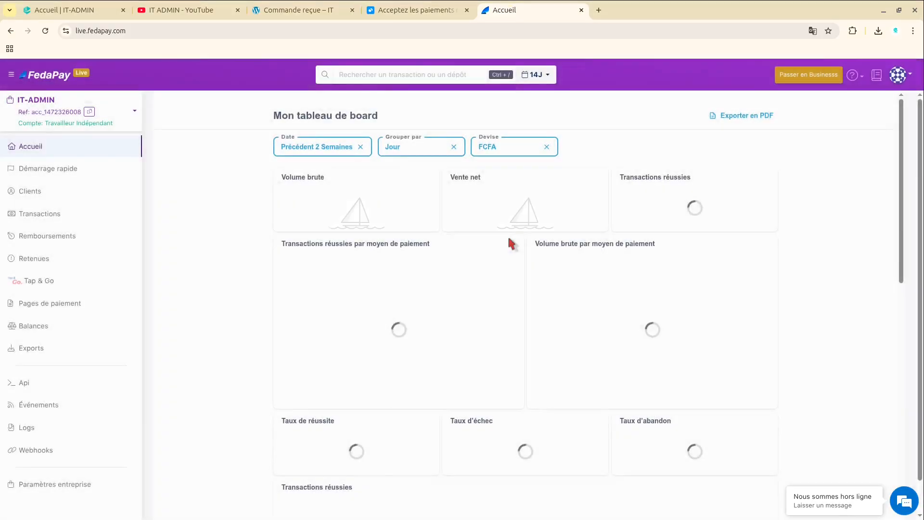
left_click(332, 149)
left_click(422, 148)
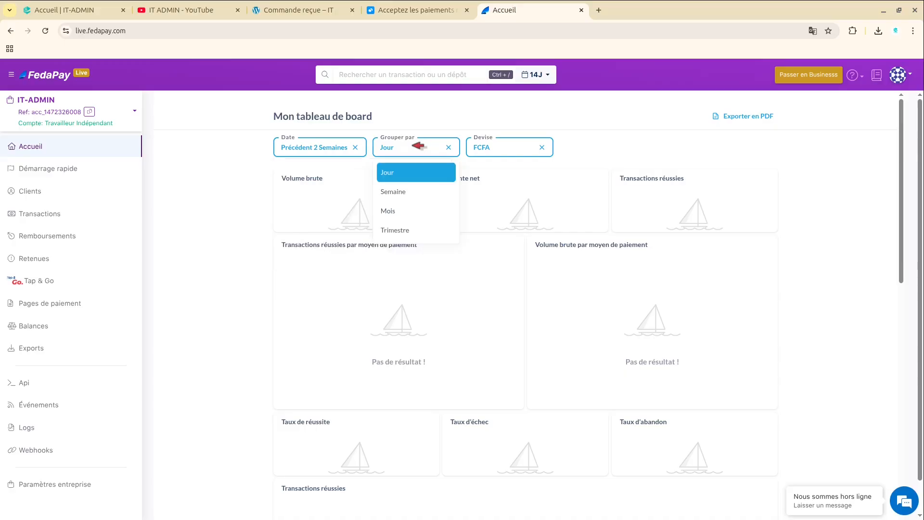
left_click(287, 231)
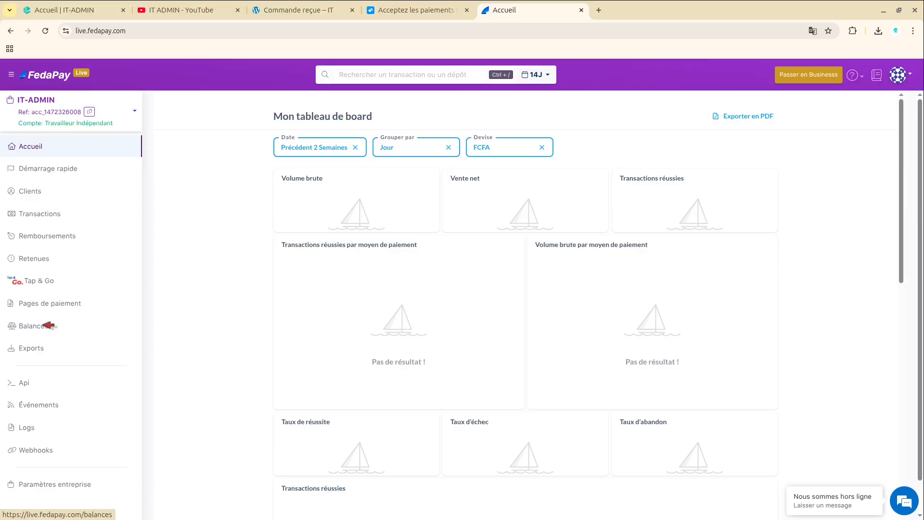
- View the FedaPay Clients list, then return to the 125 CFA order-received page
left_click(57, 169)
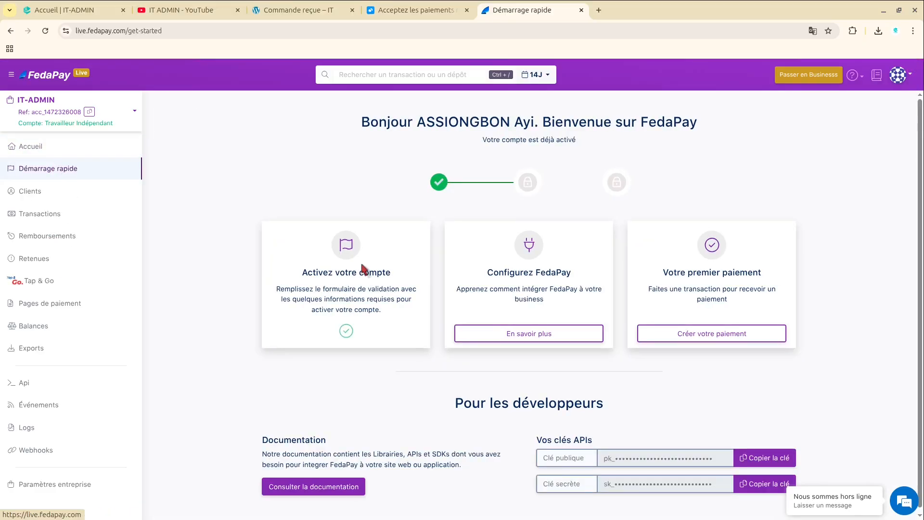
left_click(32, 188)
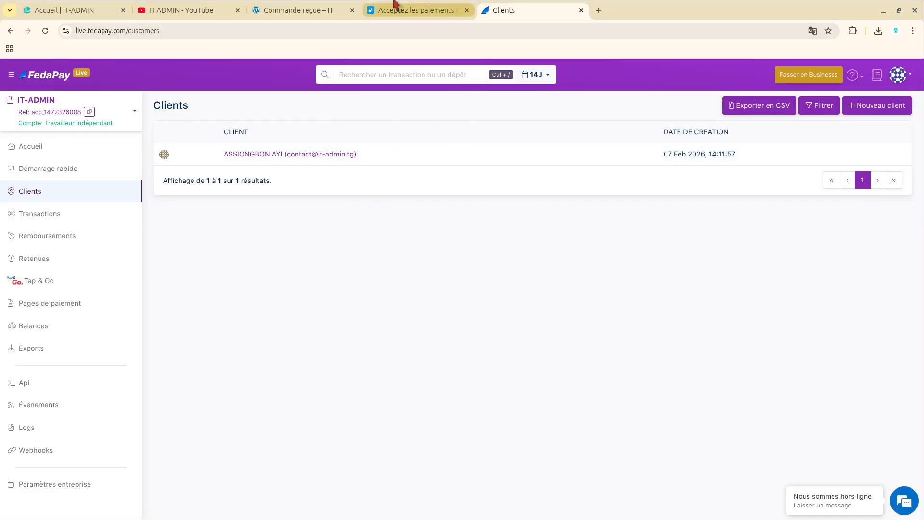
left_click(405, 10)
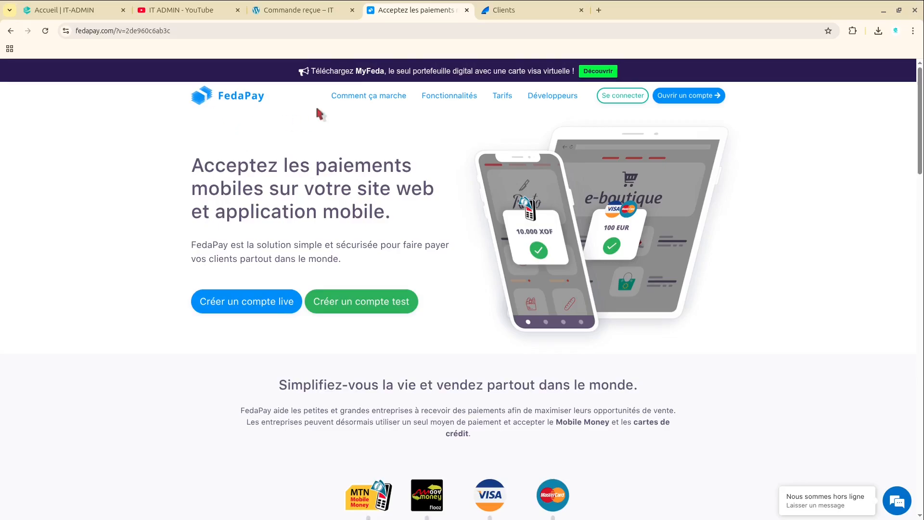
left_click(311, 8)
scroll(207, 233, "up", 5)
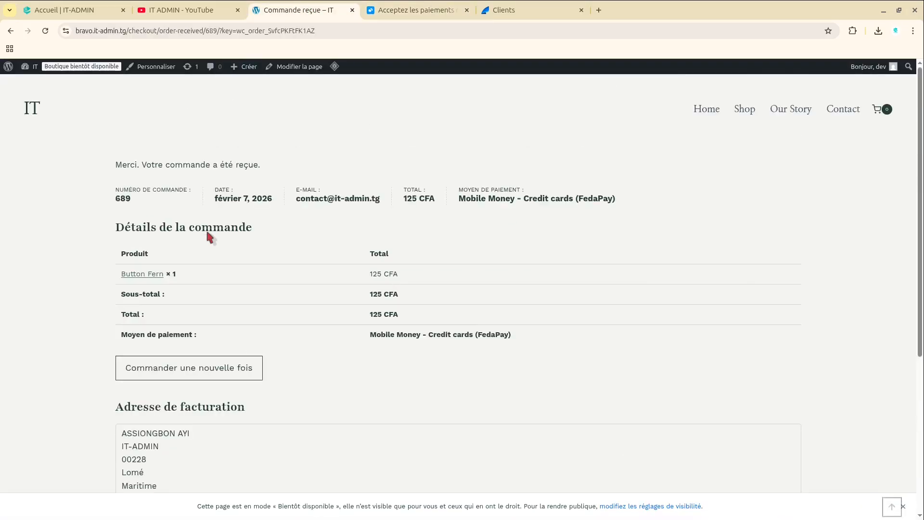